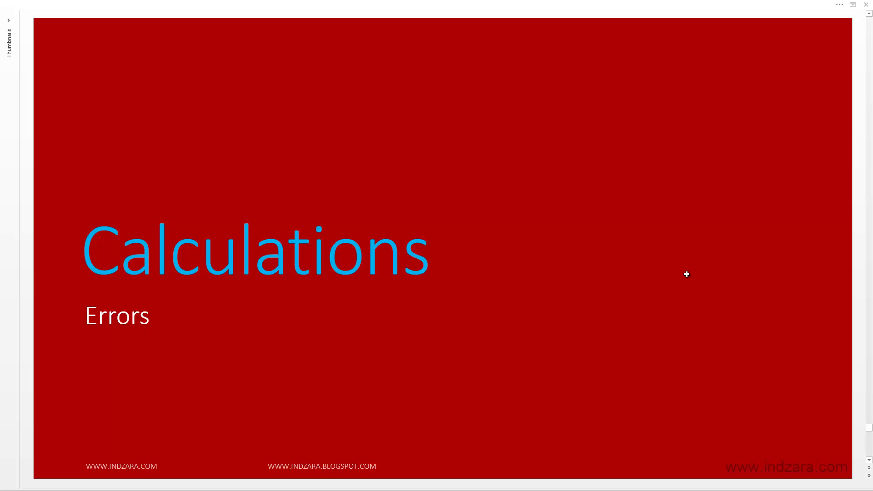
Step: Switch from PowerPoint to the Excel Employees sheet with hourly and Oct–Dec salaries
key("alt+Tab")
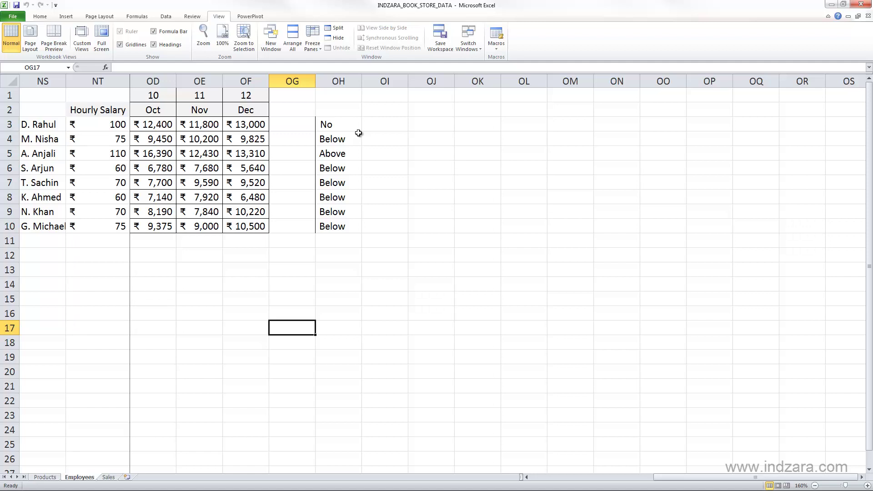
Step: Enter =OF3/NT3 in OI3, dividing December salary by hourly salary to give 130
left_click(382, 130)
type("=")
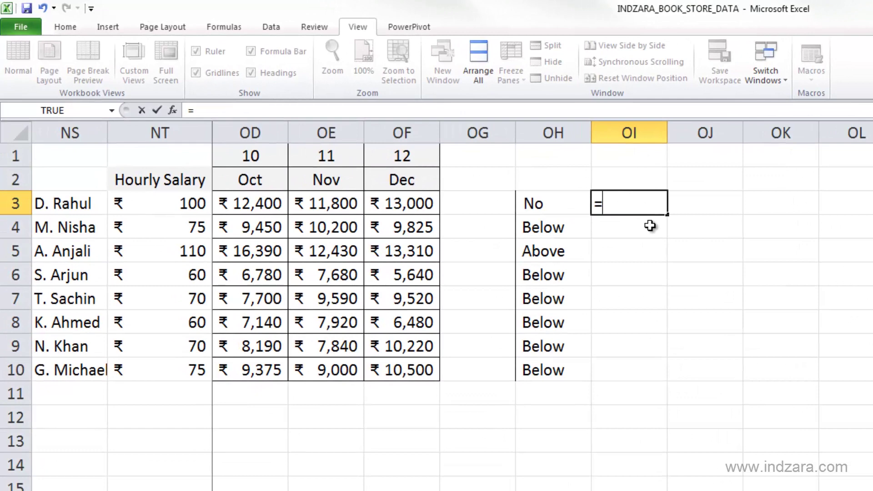
type("su")
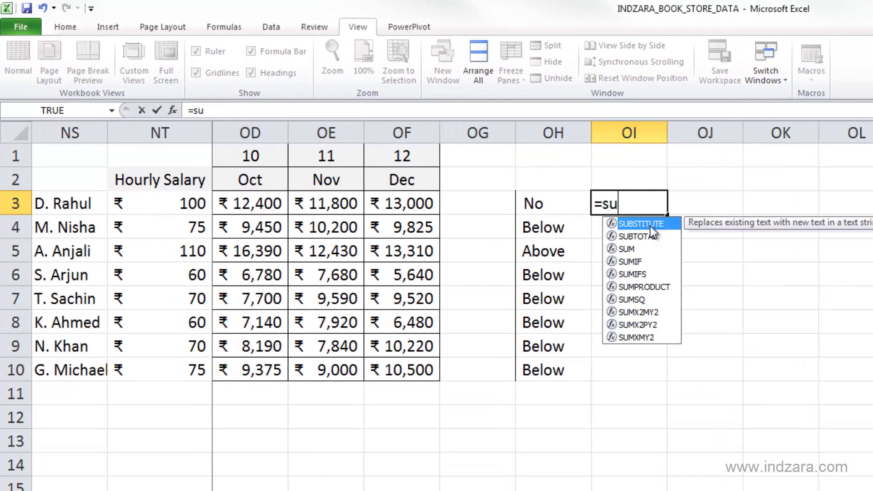
type("m")
key("BackSpace")
key("BackSpace")
key("BackSpace")
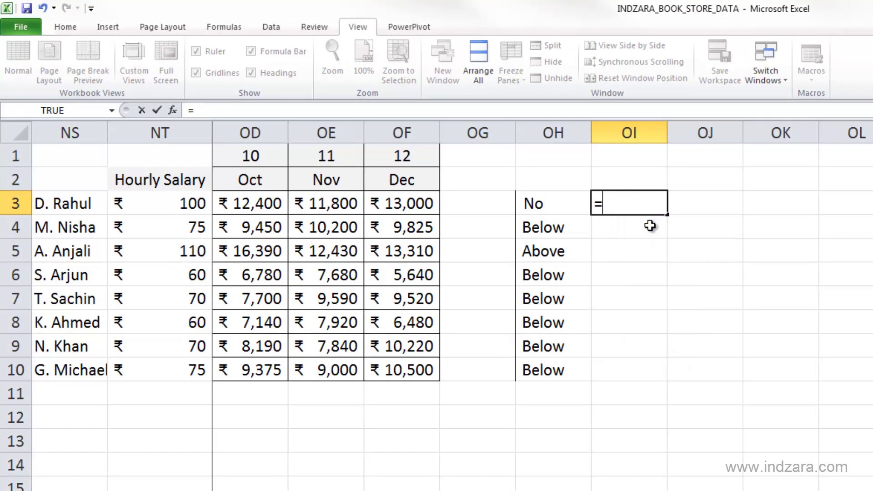
left_click(406, 204)
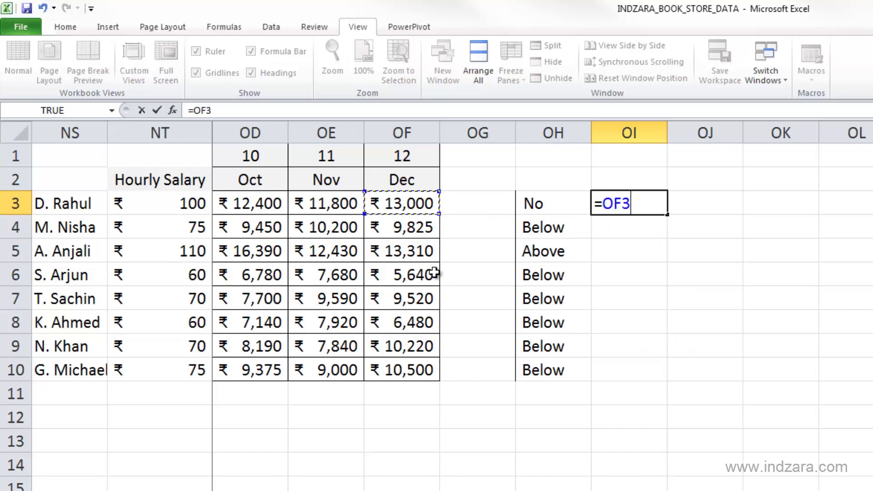
type("/")
left_click(200, 203)
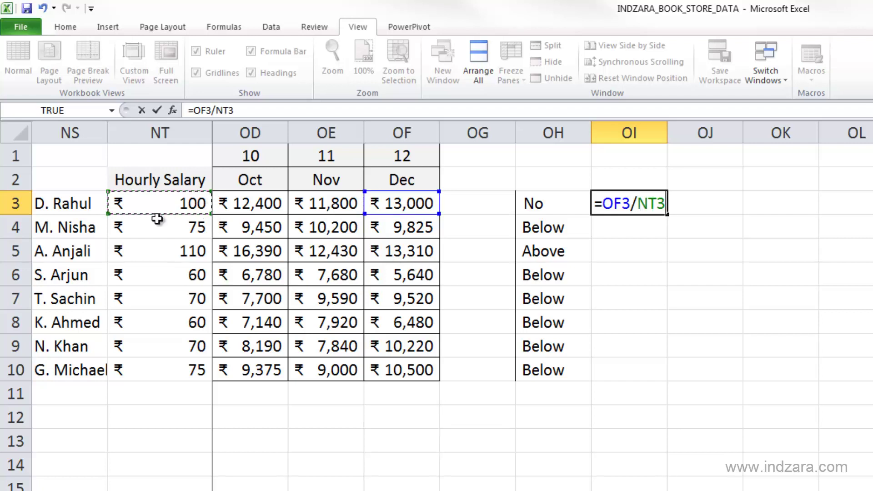
key("Return")
key("Up")
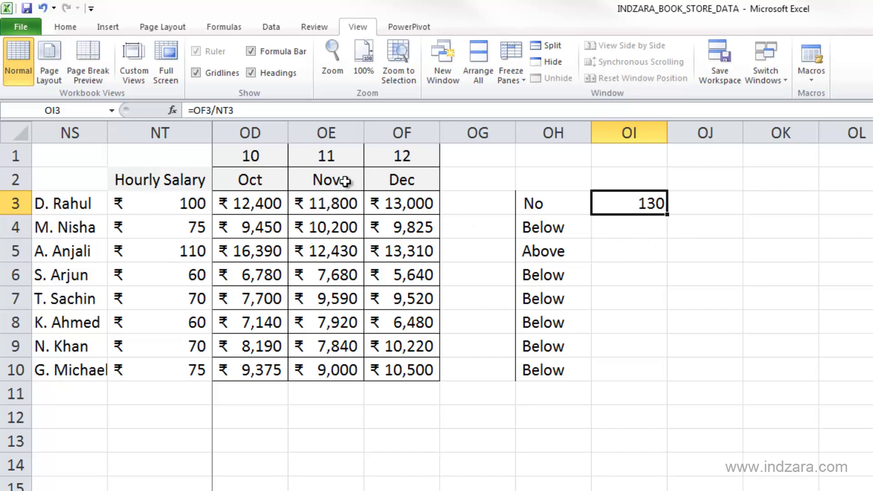
Step: Change OI3's divisor from NT3 to empty cell NT1, giving =OF3/NT1 and #DIV/0!
left_click(231, 110)
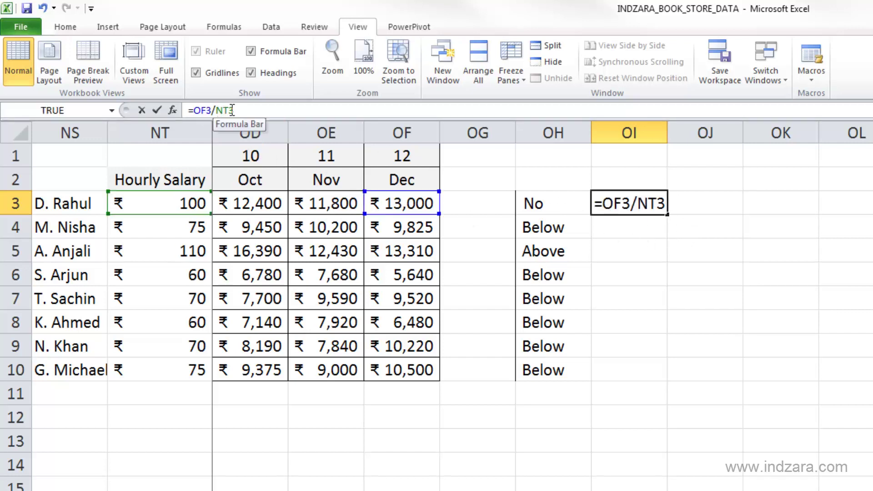
double_click(232, 110)
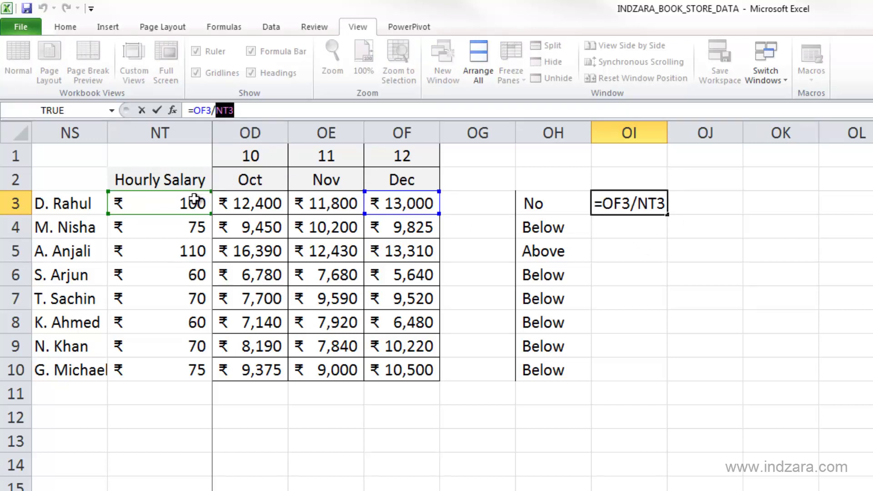
left_click(176, 163)
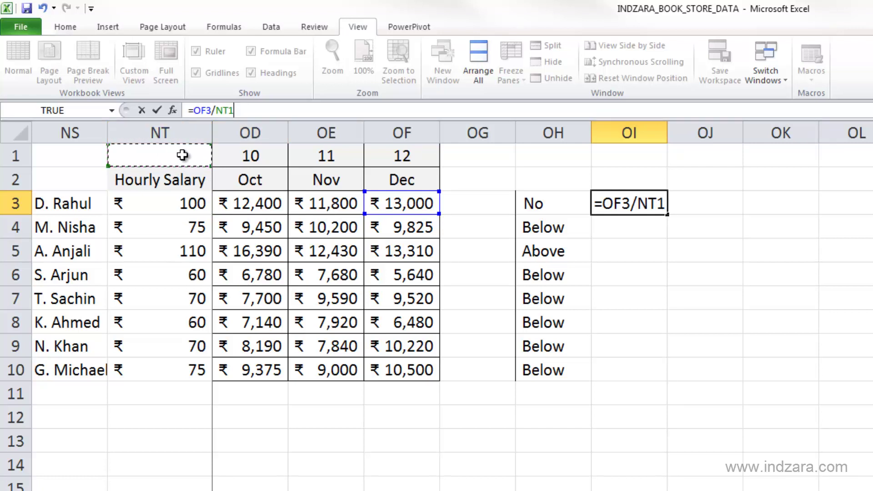
key("Return")
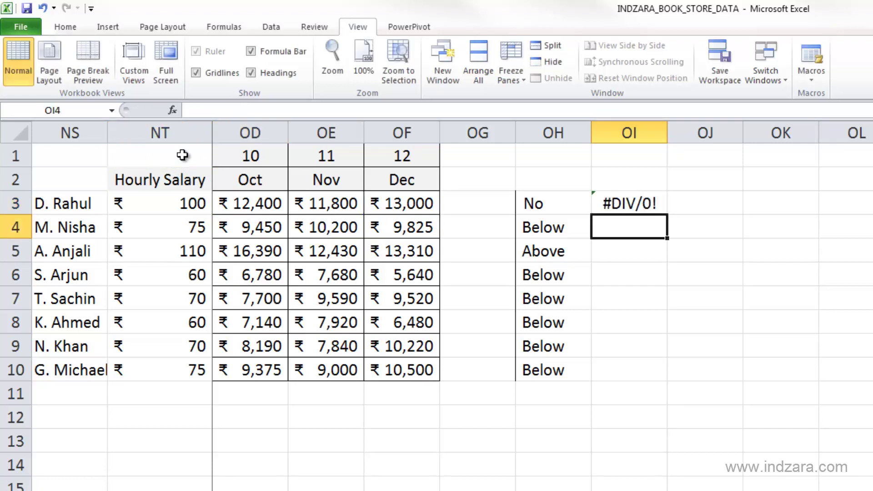
Step: Reopen OI3's =OF3/NT1 formula and recommit it unchanged, keeping the #DIV/0! error
left_click(644, 202)
left_click(260, 110)
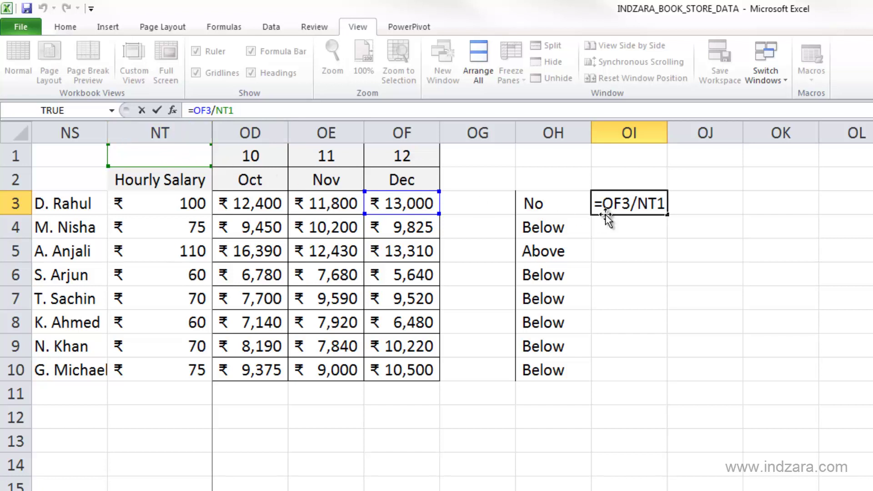
key("ctrl+Return")
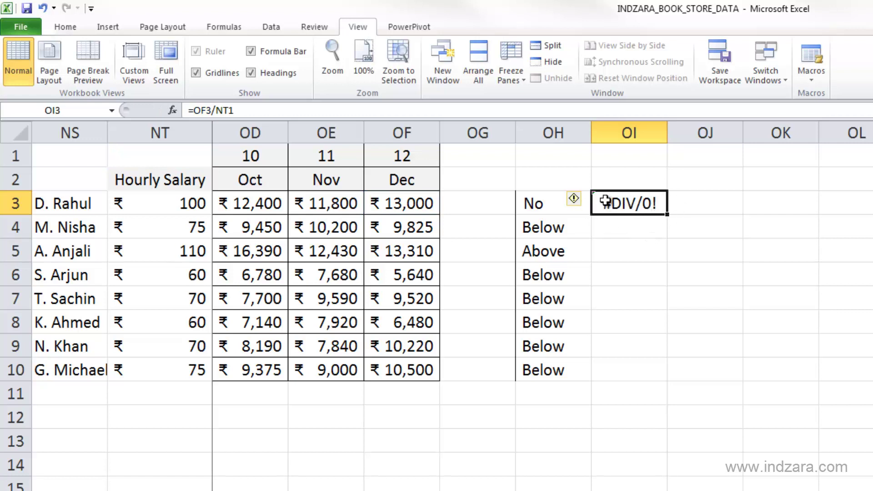
mouse_move(580, 202)
Step: Inspect the #DIV/0! error options on OI3, then dismiss them
left_click(579, 200)
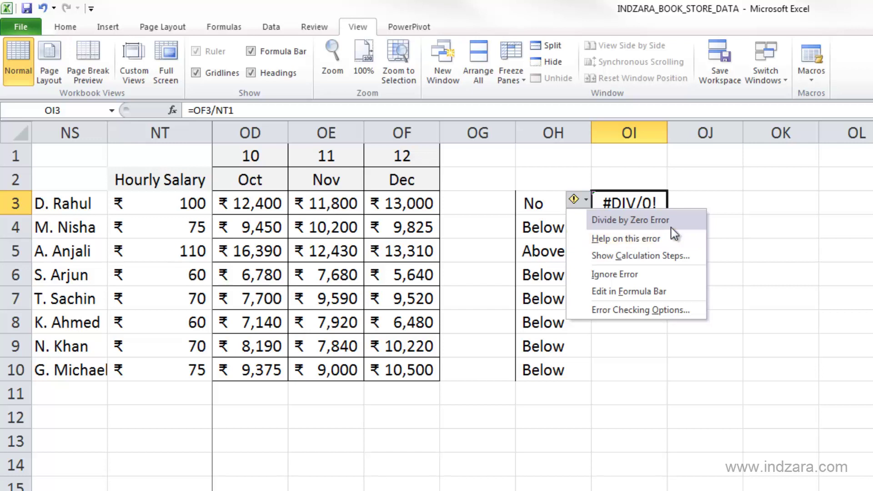
left_click(697, 200)
left_click(625, 210)
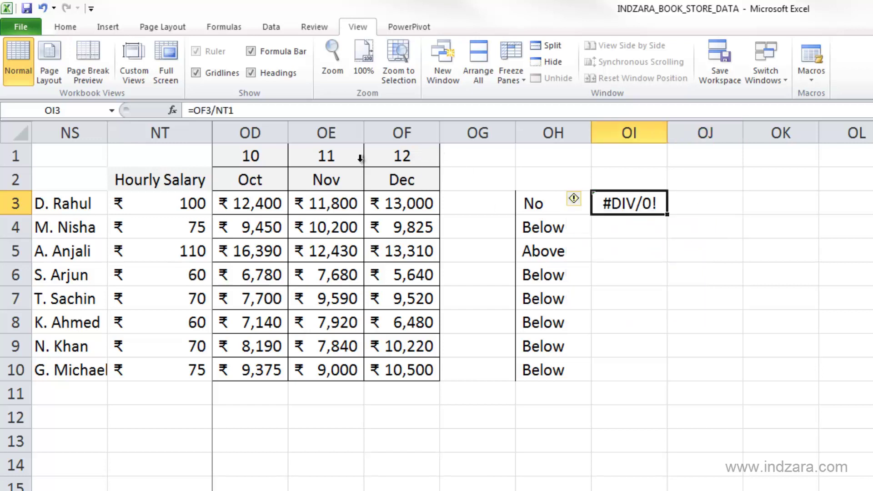
Step: Point OI3's divisor back from NT1 to NT3, restoring =OF3/NT3 and 130
double_click(220, 111)
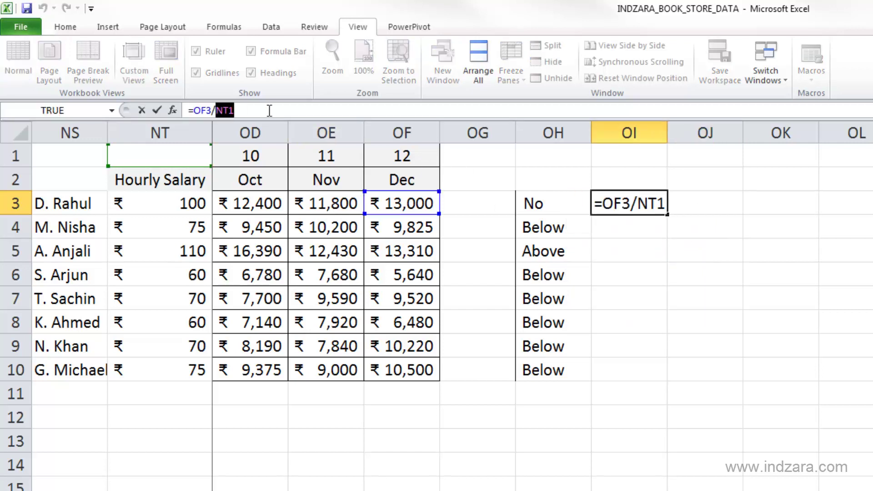
key("BackSpace")
left_click(188, 195)
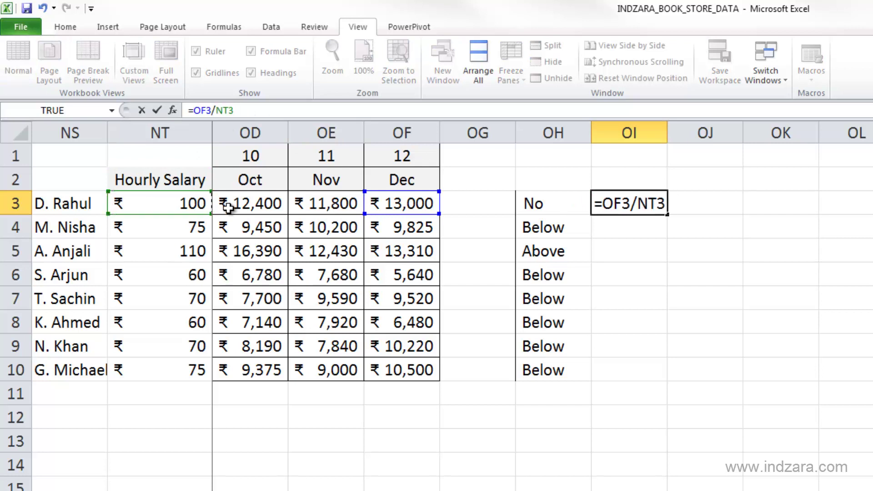
key("Return")
left_click(599, 204)
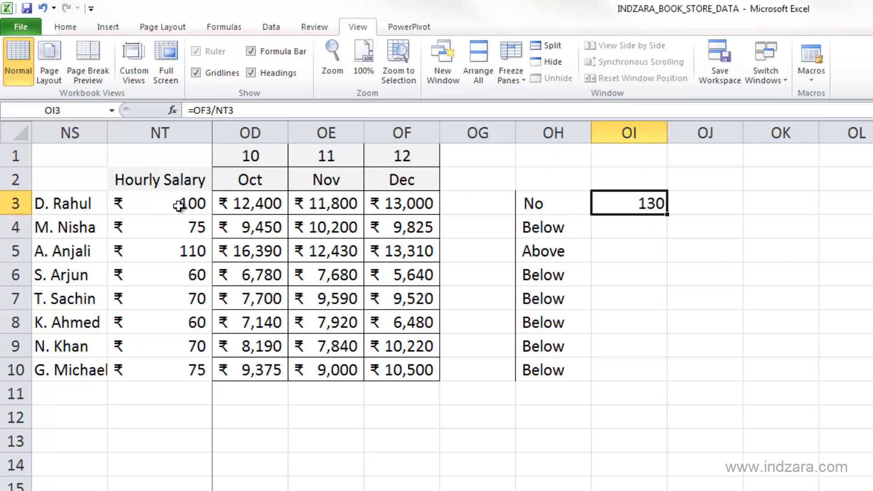
Step: Replace NT3 with the name cell NS3 in OI3, giving =OF3/NS3 and #VALUE!
left_click_drag(216, 111, 243, 107)
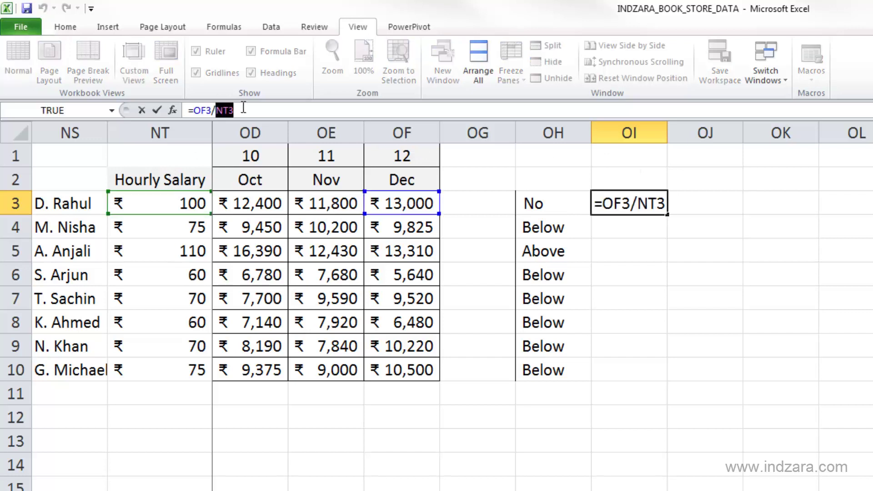
key("BackSpace")
left_click(81, 203)
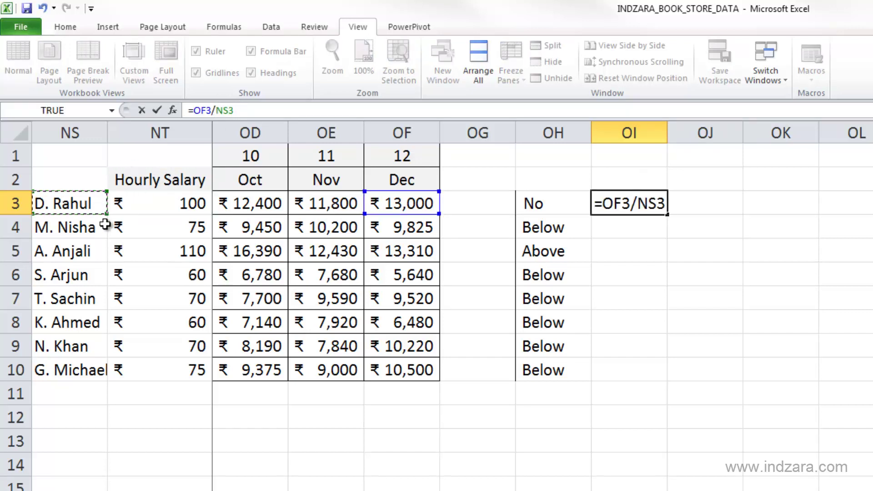
key("Return")
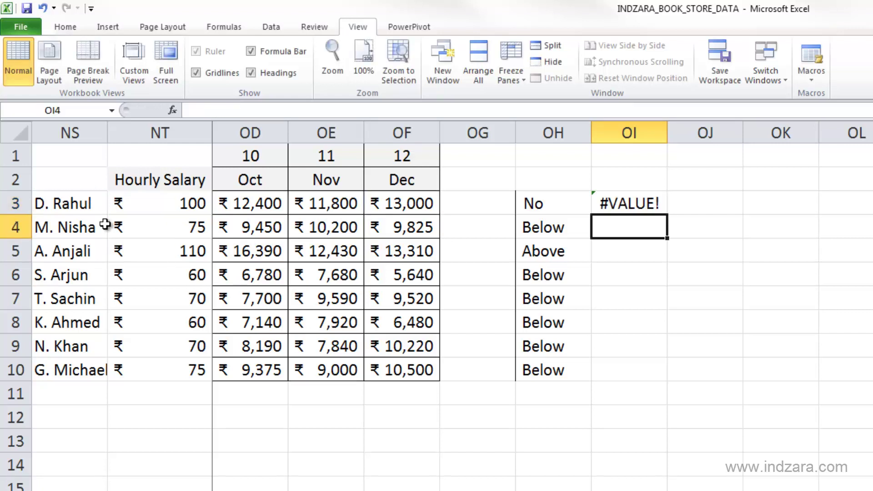
Step: Inspect OI3's #VALUE! error and recommit its =OF3/NS3 formula unchanged
left_click(618, 205)
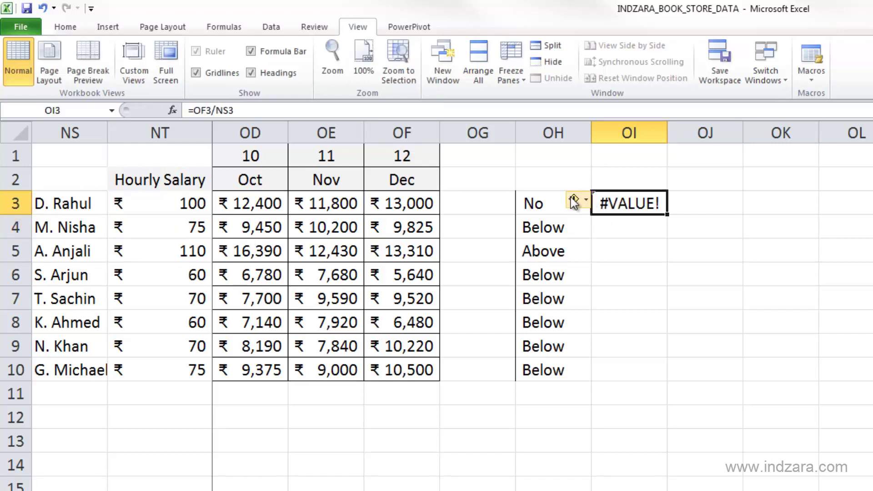
mouse_move(574, 201)
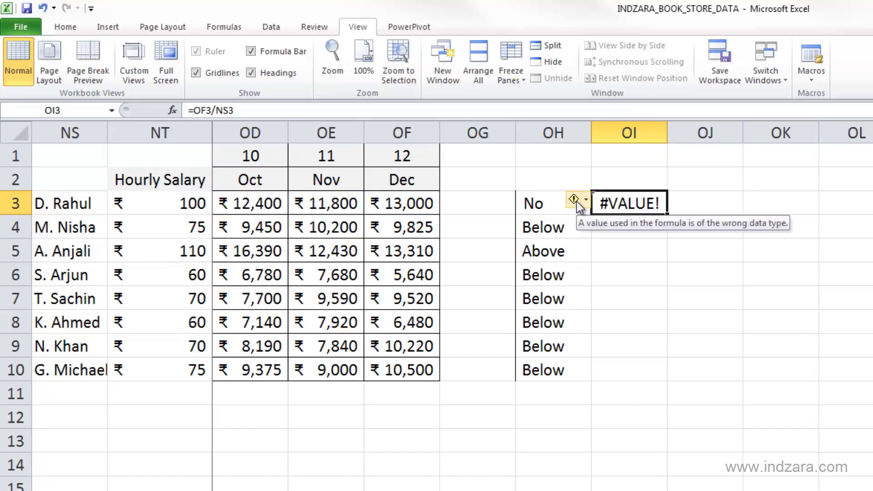
left_click(636, 268)
left_click(631, 204)
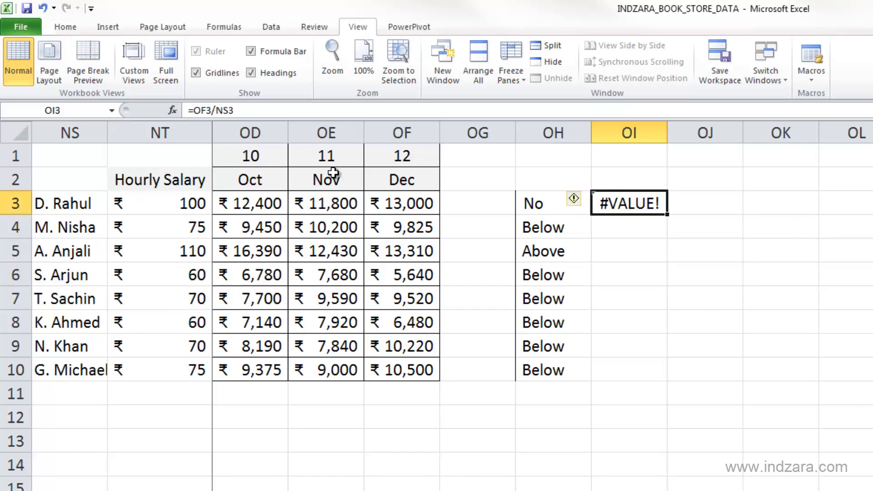
left_click(217, 111)
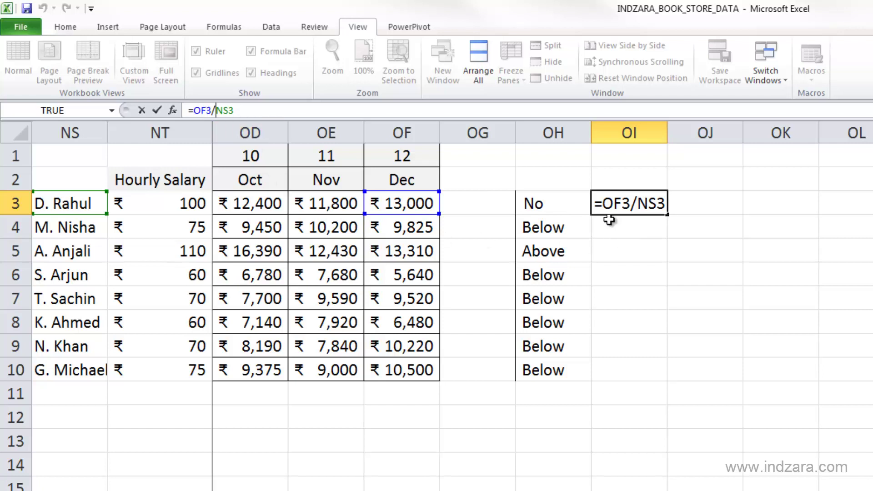
key("ctrl+Return")
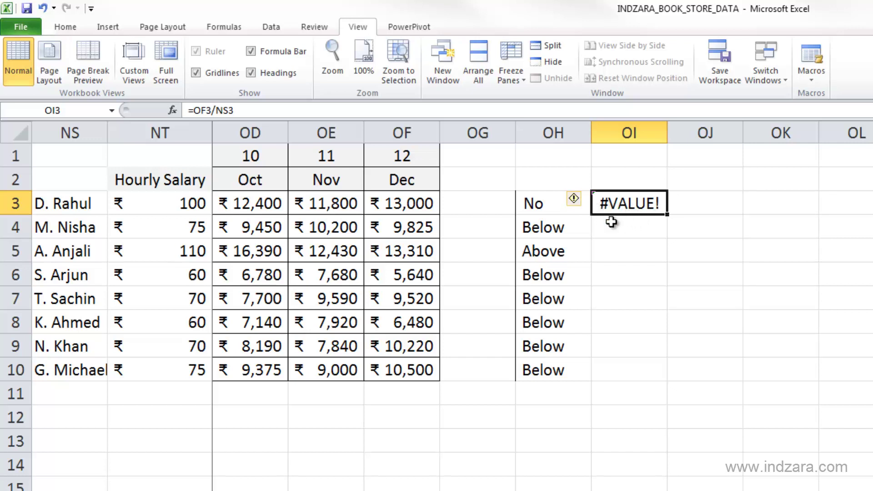
Step: Remove the quotes around D.Rahul in OH3's IF formula, producing a #NAME? error
left_click(530, 201)
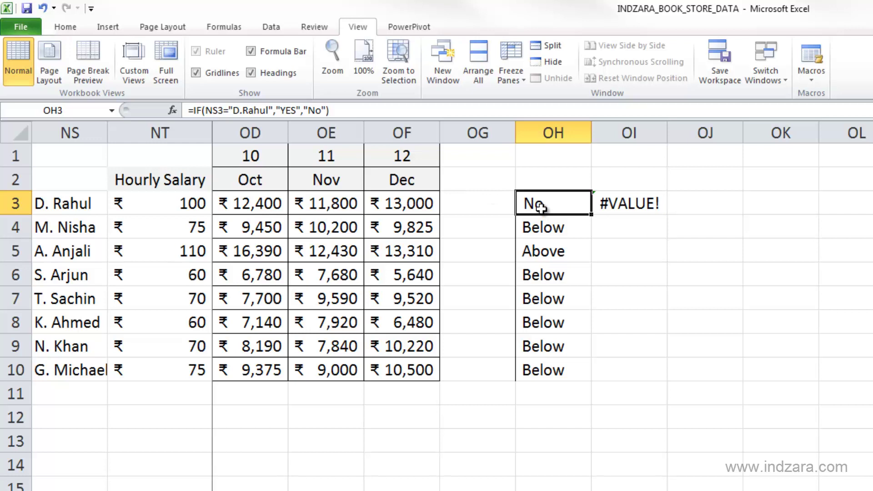
left_click(277, 103)
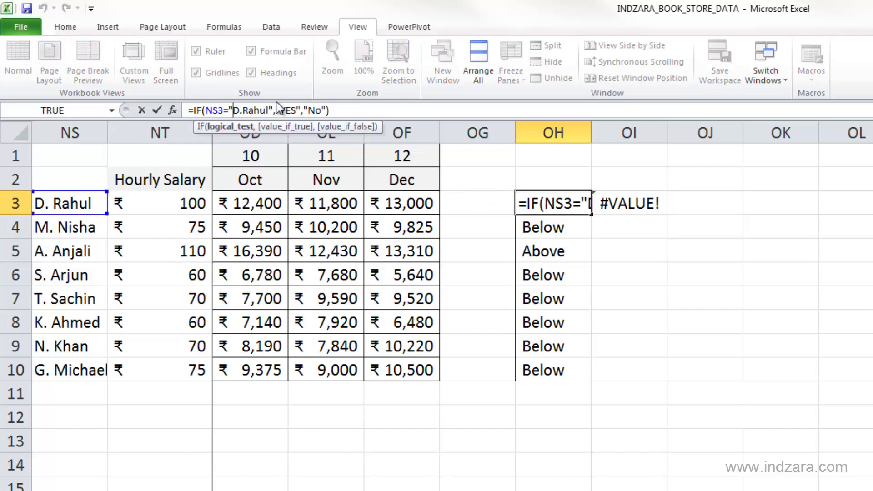
key("BackSpace")
key("Right")
key("Right")
key("Right")
key("Right")
key("Right")
key("Right")
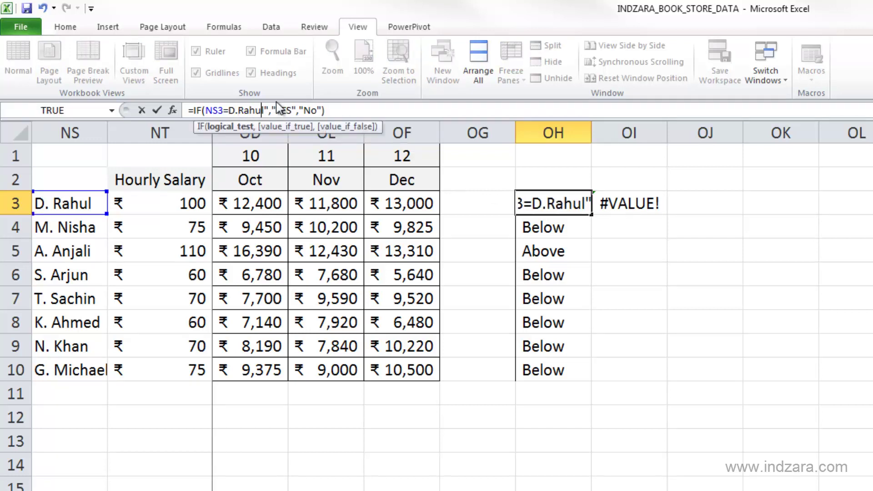
key("Delete")
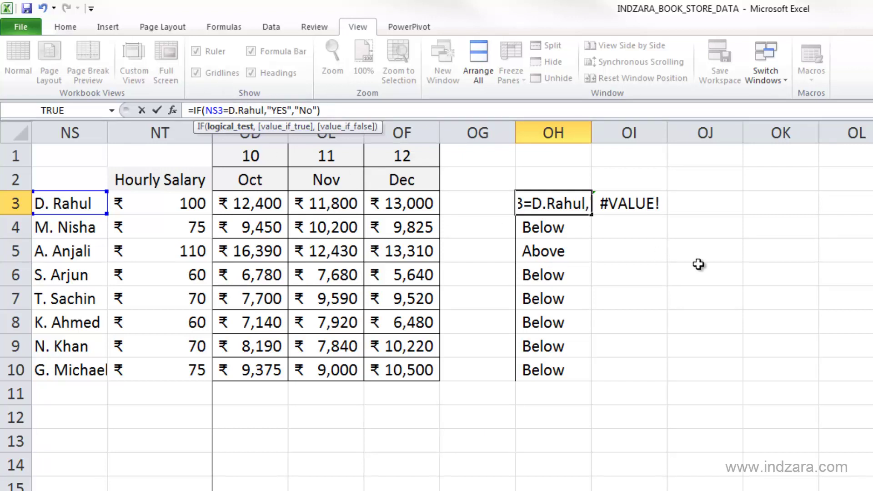
key("Return")
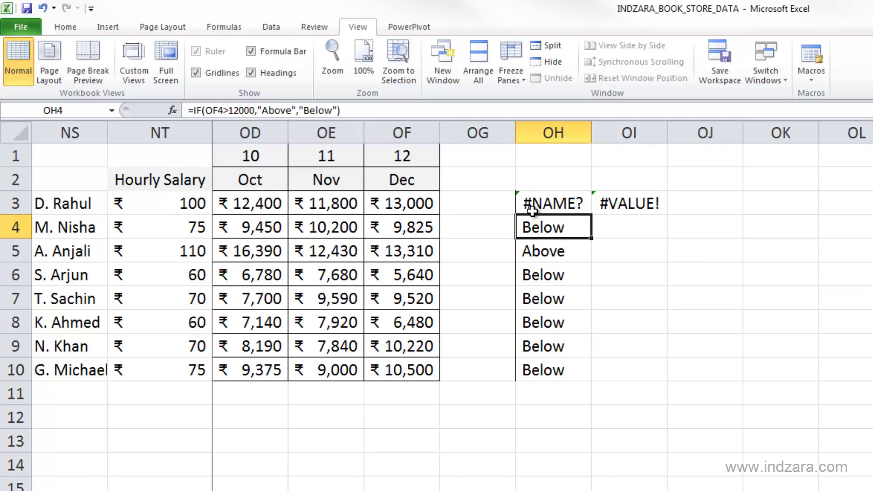
left_click(544, 195)
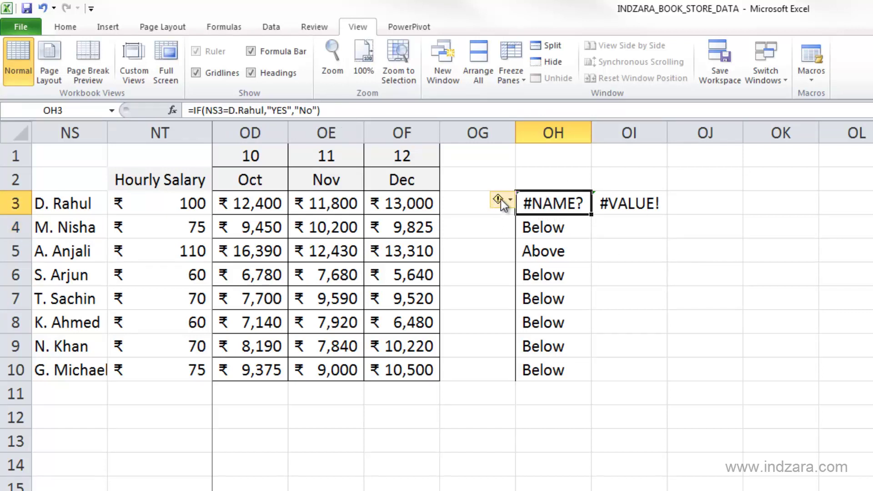
mouse_move(509, 203)
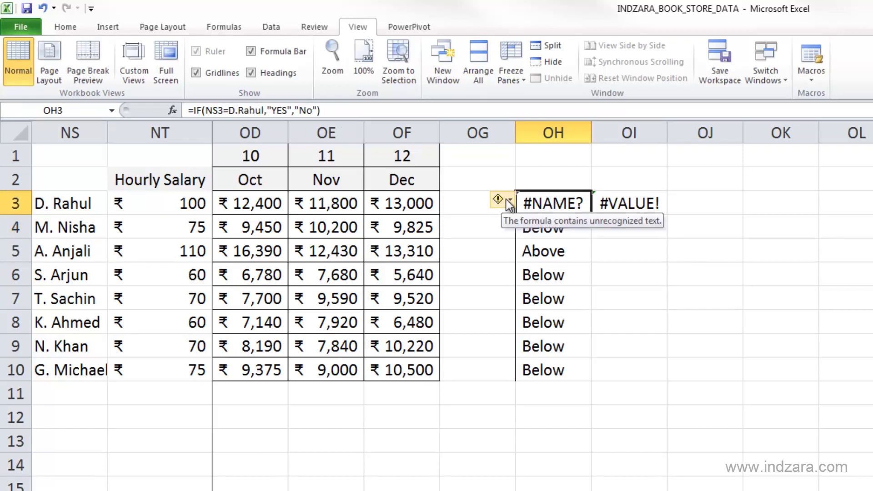
left_click(232, 110)
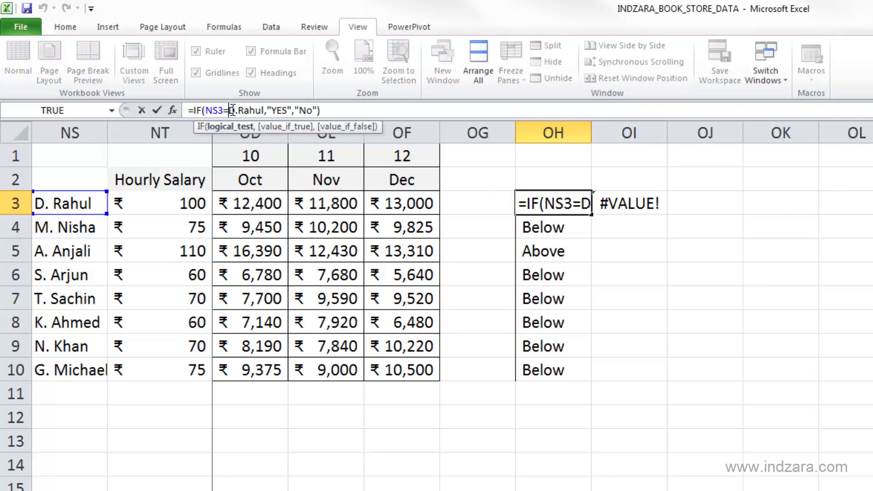
type("\"")
key("Right")
key("Right")
key("Right")
key("Right")
key("Right")
key("Right")
key("Right")
key("Right")
key("Left")
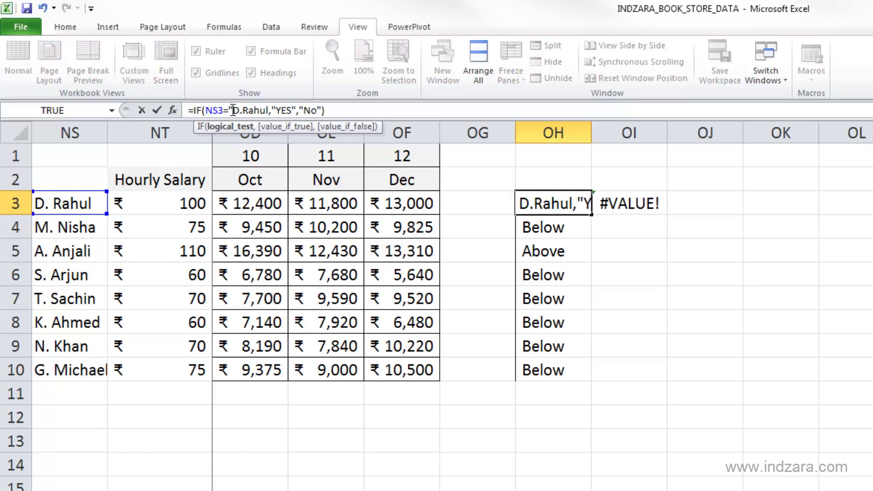
type("\"")
key("Return")
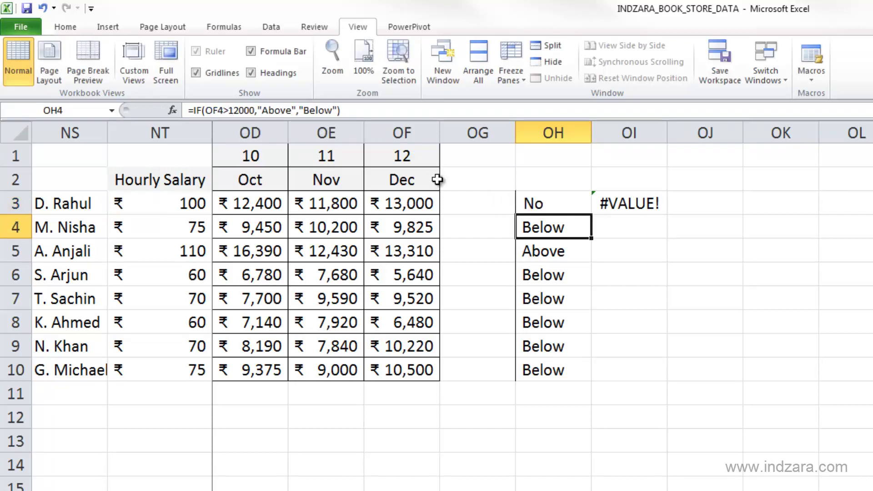
key("ctrl+z")
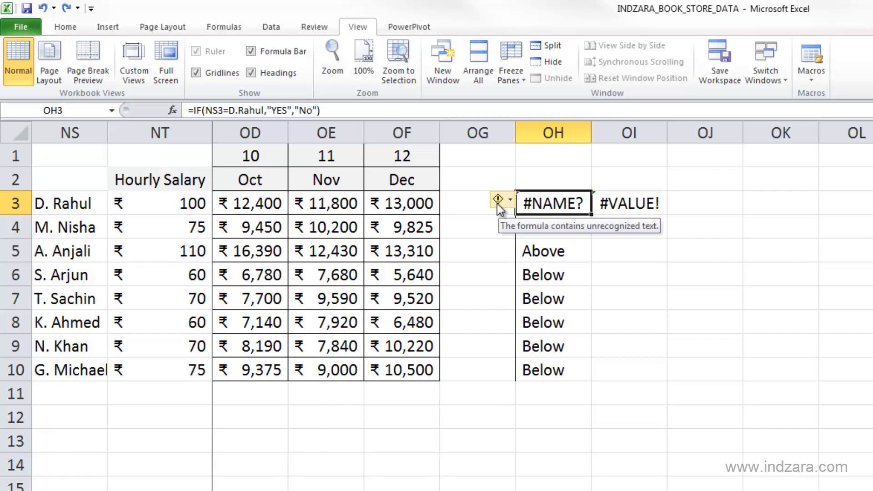
Step: Enter =VLOOKUP("Arjun",NS3:NT10,2,FALSE) in OI4, which returns #N/A
key("Right")
key("Right")
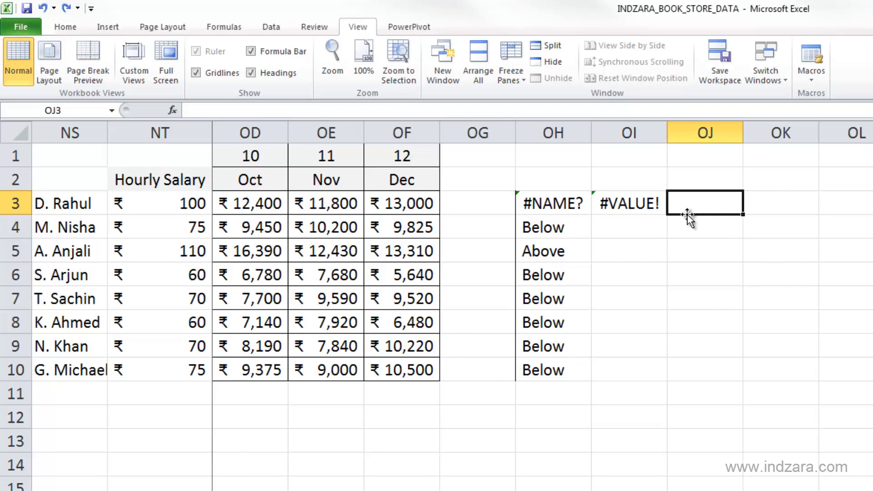
left_click(641, 233)
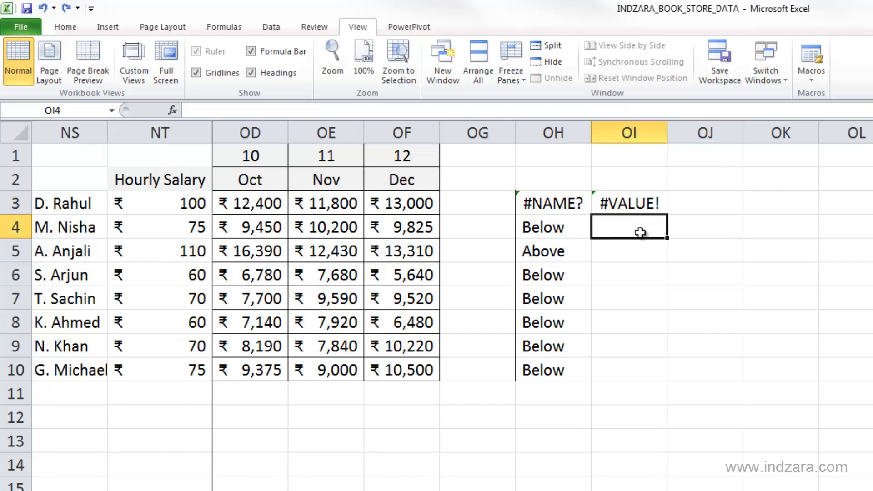
type("=vlooku")
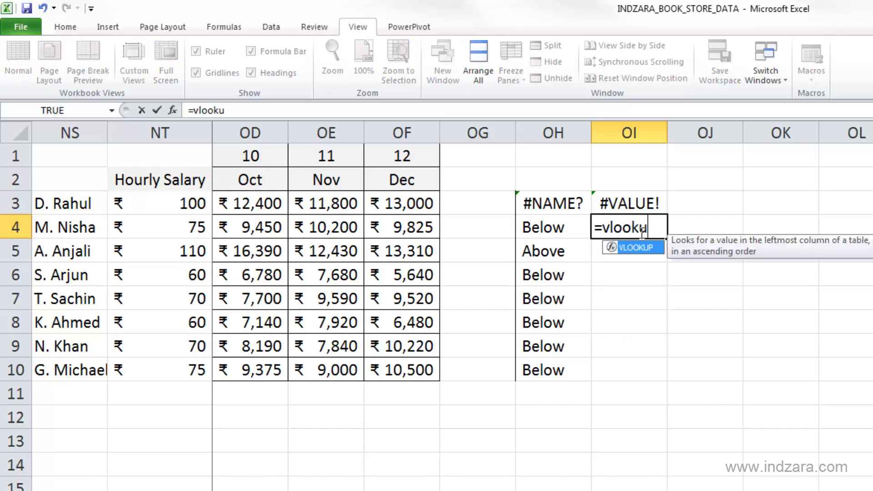
type("p(\"Arjun\",")
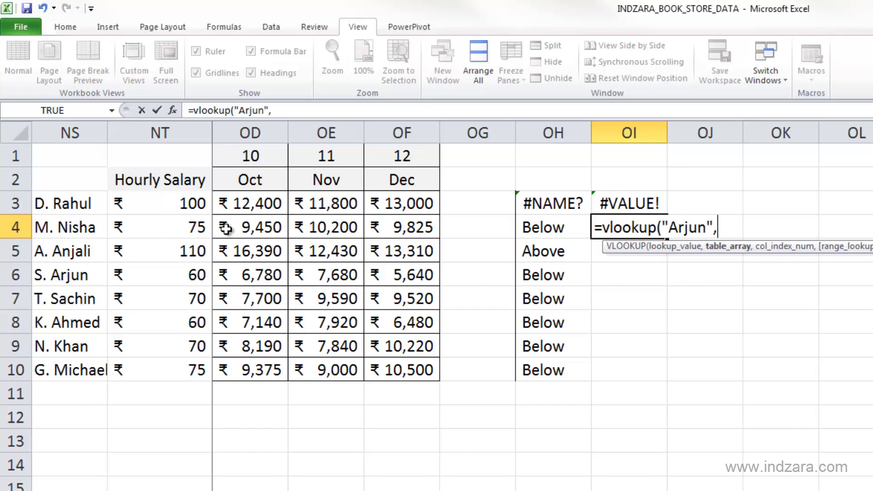
left_click_drag(72, 205, 149, 365)
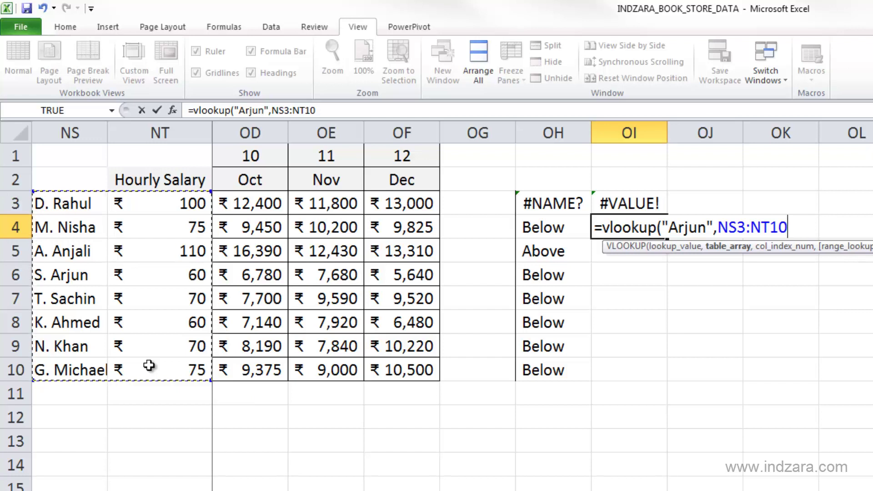
type(",")
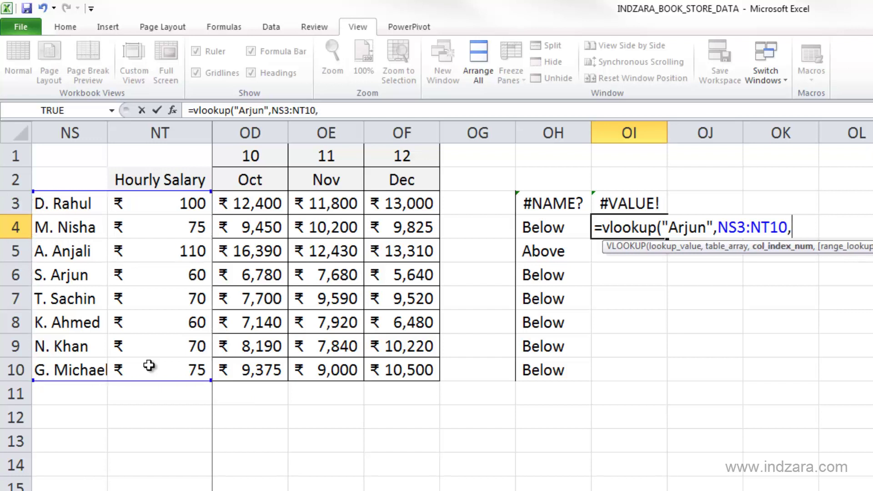
type("2")
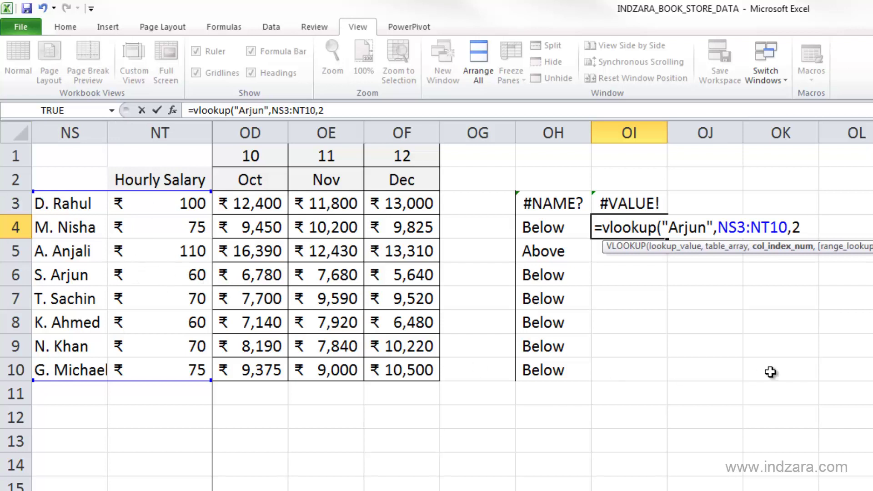
type(",FALSE")
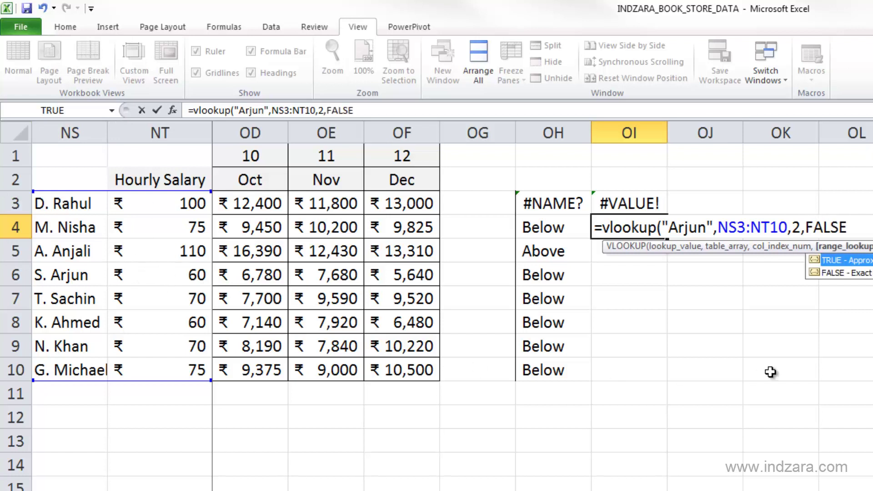
type(")")
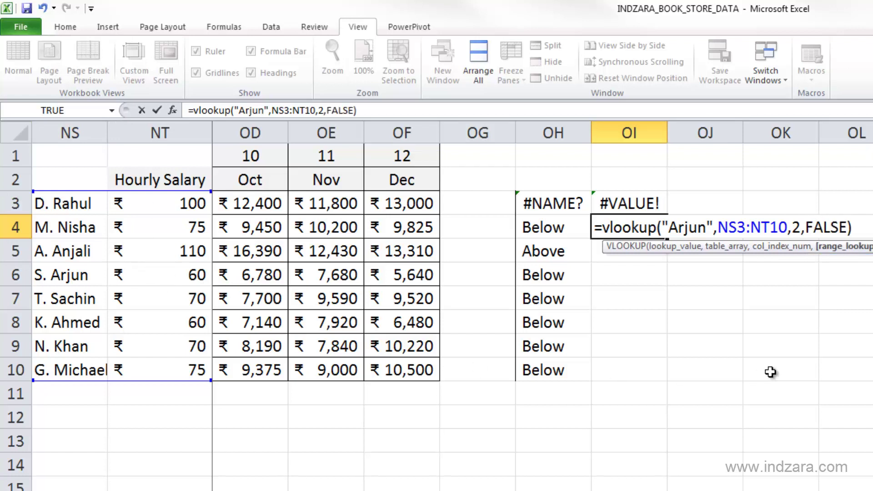
key("Return")
left_click(642, 227)
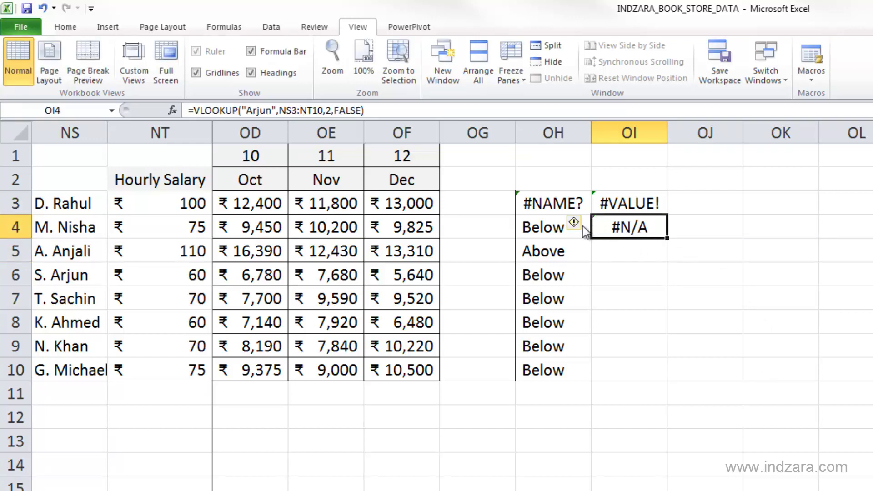
mouse_move(578, 230)
left_click(272, 110)
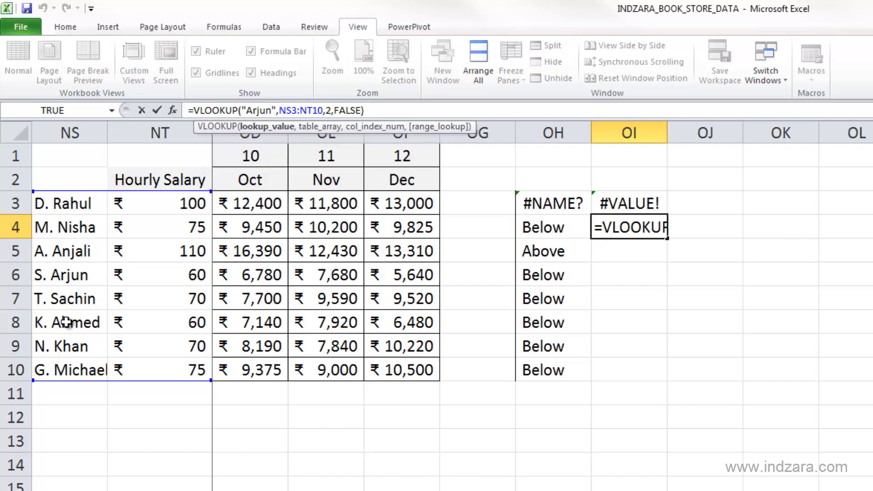
key("ctrl+Return")
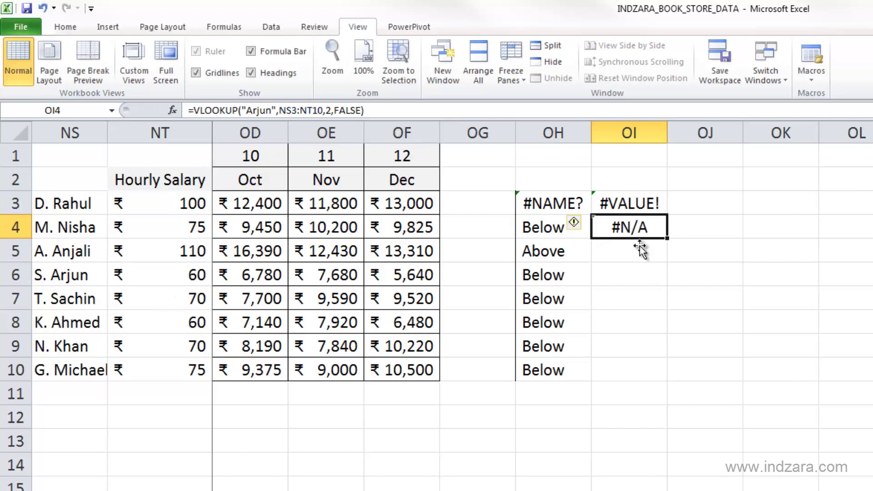
left_click(576, 227)
left_click(714, 222)
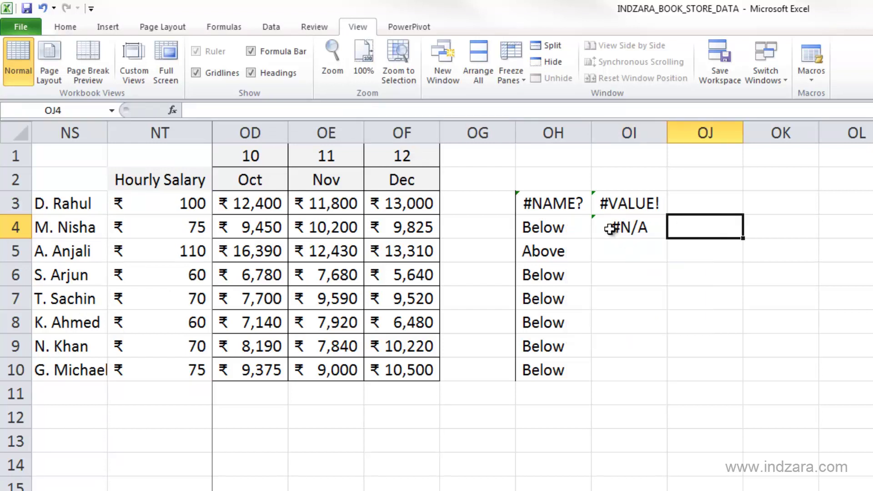
left_click(633, 229)
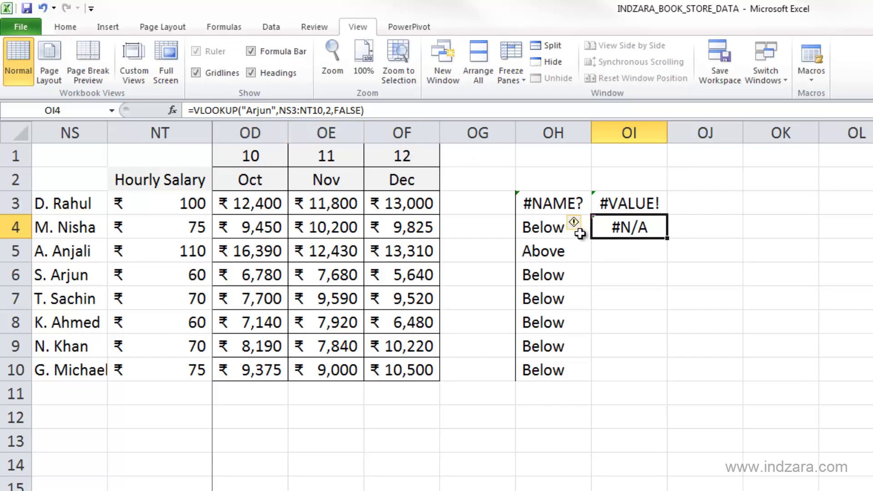
left_click(246, 110)
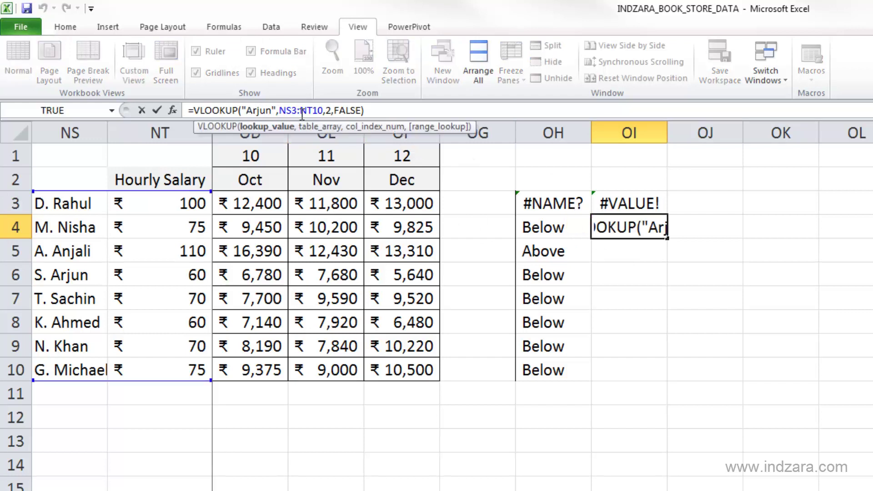
type("Q")
key("BackSpace")
type("A.")
key("BackSpace")
key("BackSpace")
type("S.")
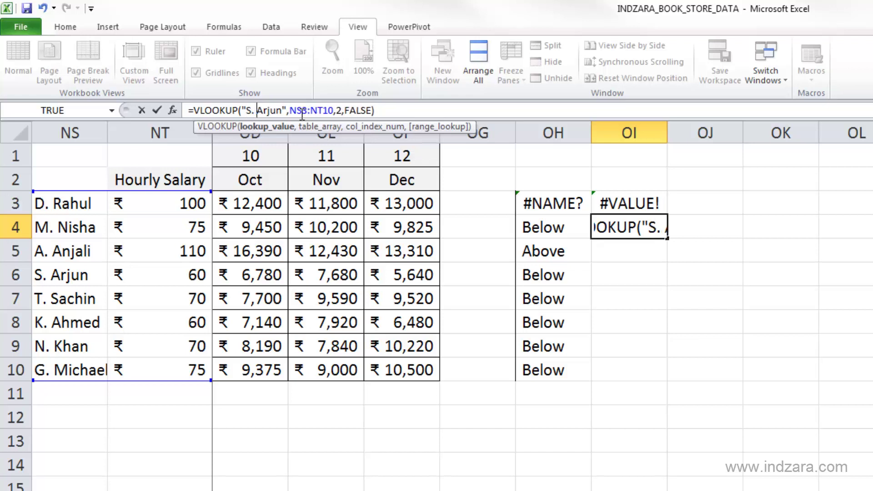
key("ctrl+Return")
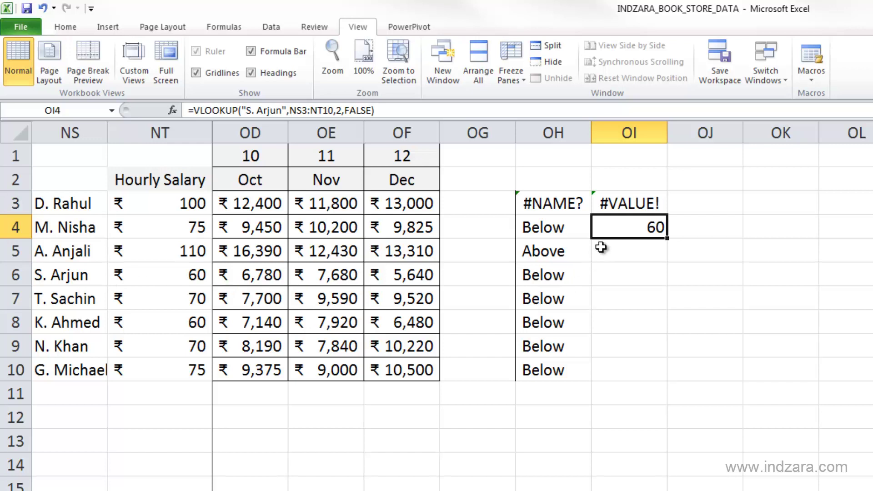
key("ctrl+z")
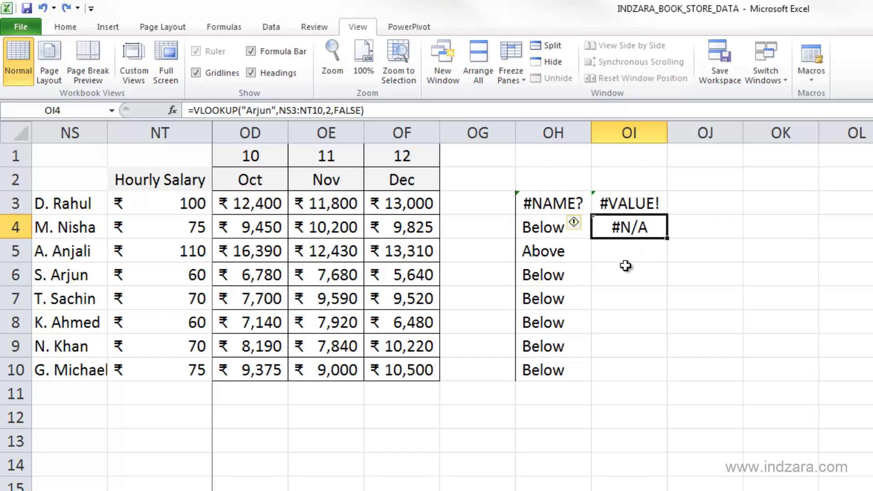
Step: Enter =OF3/OG2 in OH2, dividing December salary by an empty cell for #DIV/0!
left_click(558, 186)
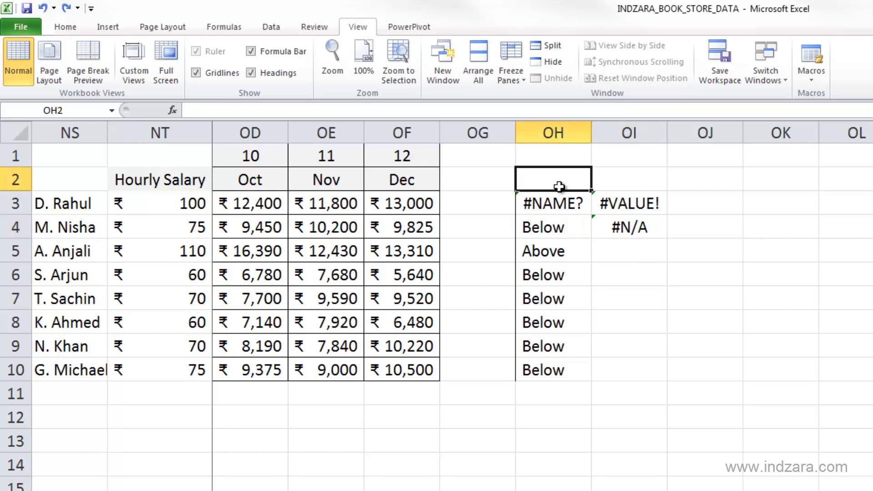
type("=")
left_click(424, 204)
type("/")
left_click(459, 180)
key("Return")
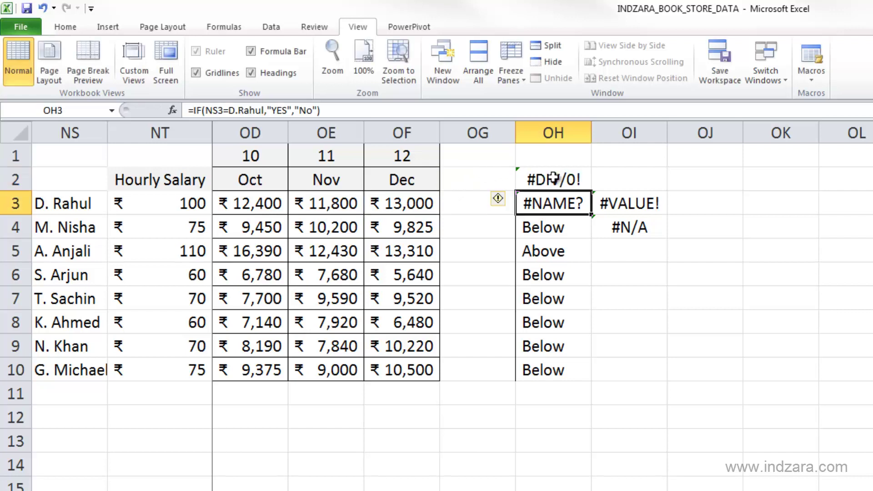
left_click(555, 180)
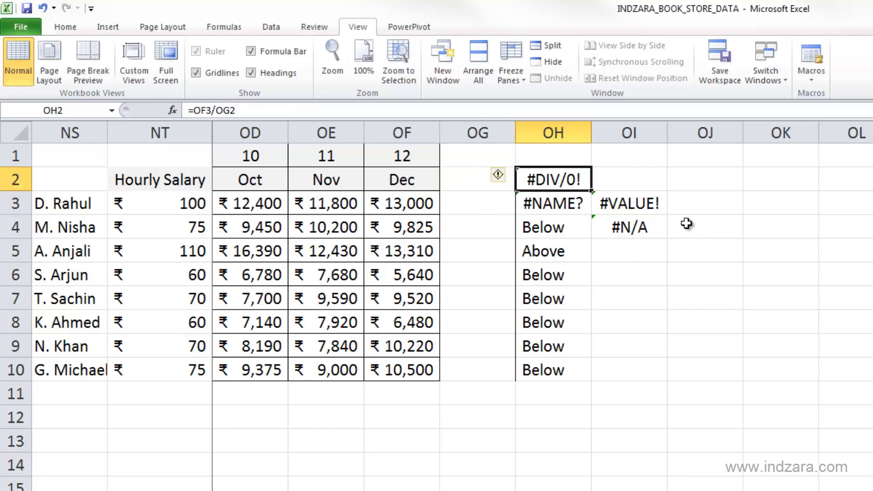
Step: Put 365 in cell OK2
left_click(650, 179)
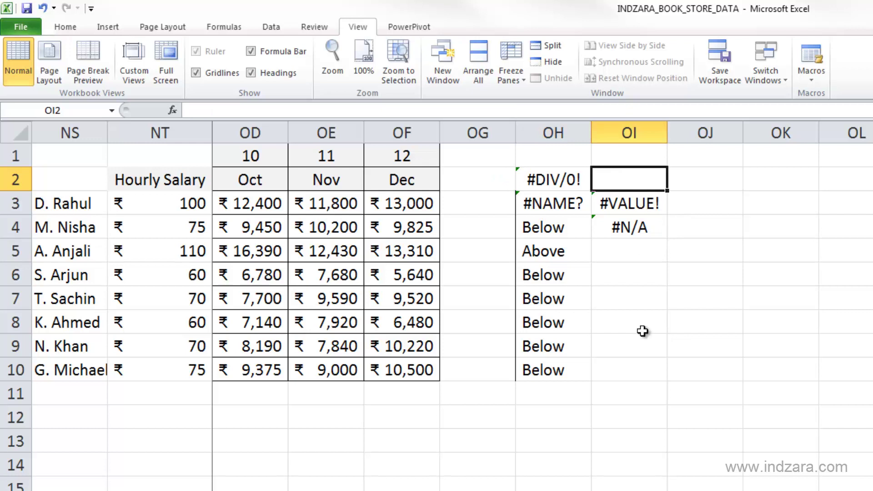
key("Right")
key("Right")
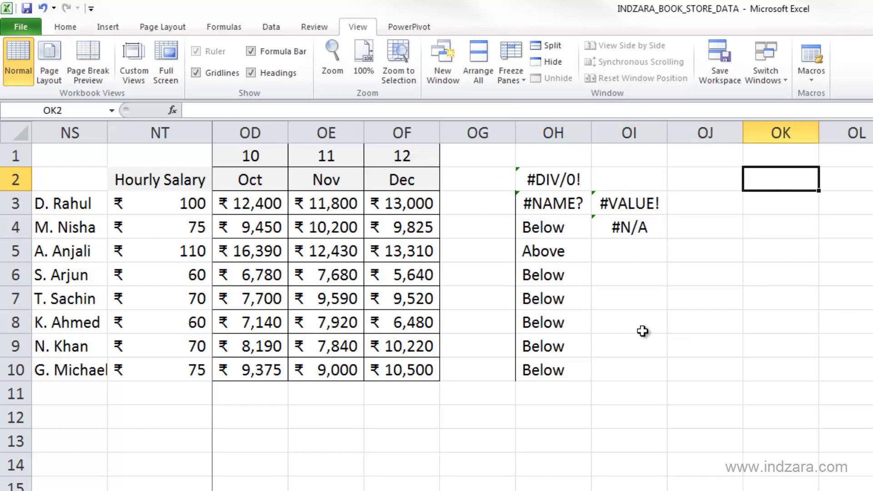
type("365")
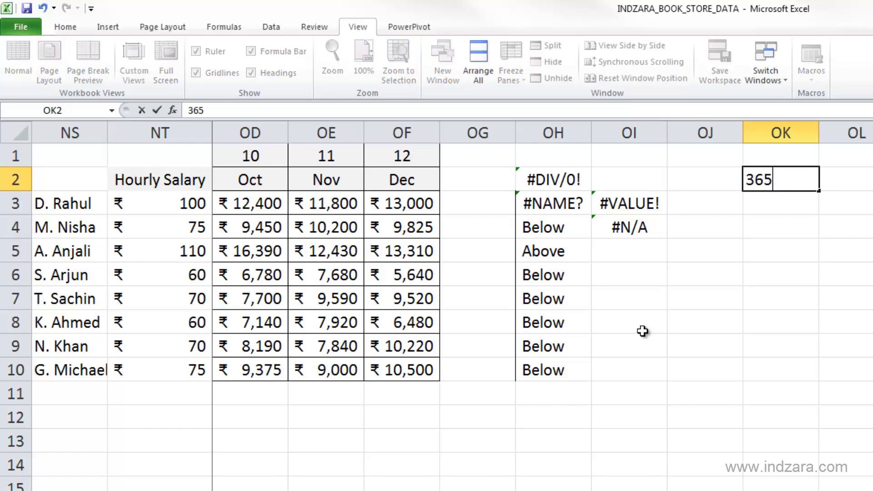
key("Return")
key("Left")
key("Left")
key("Up")
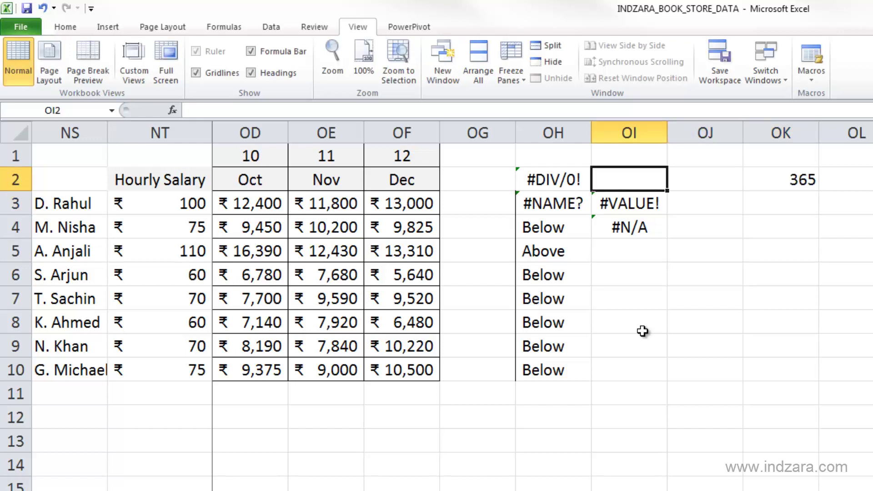
Step: Enter =OF3/OK2 in OI2, giving a daily salary of ₹ 35.62
type("=")
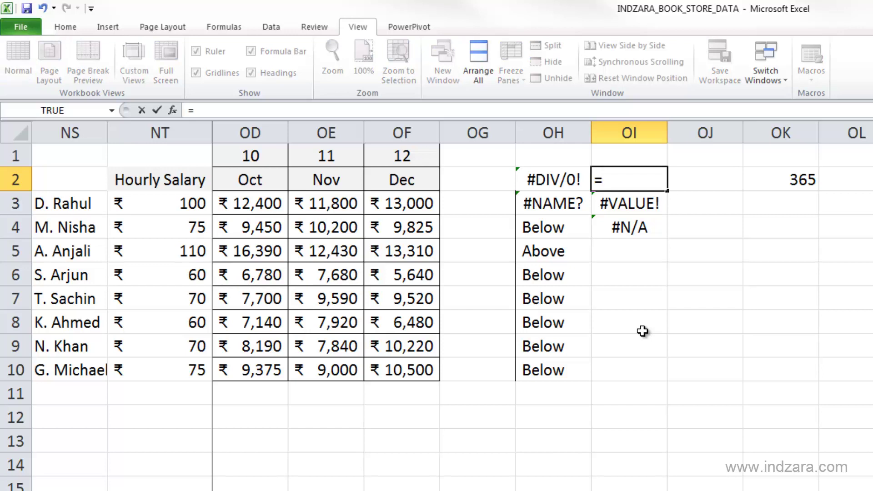
left_click(414, 204)
type("/")
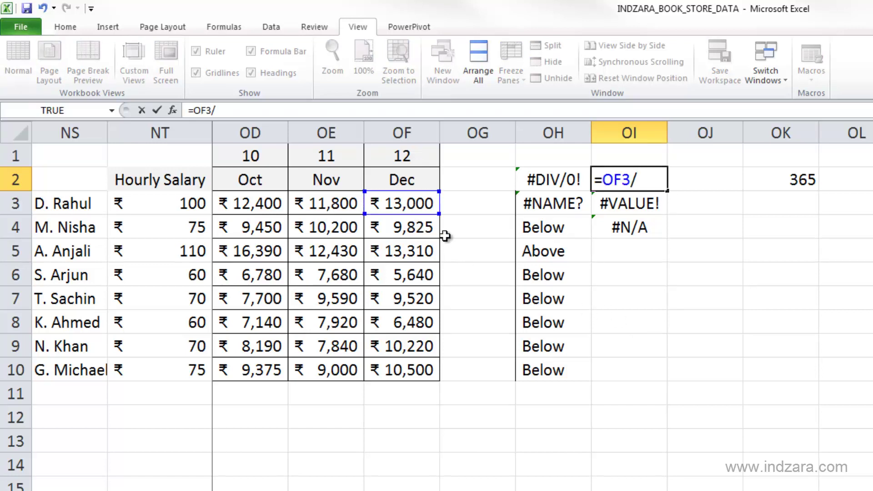
left_click(780, 185)
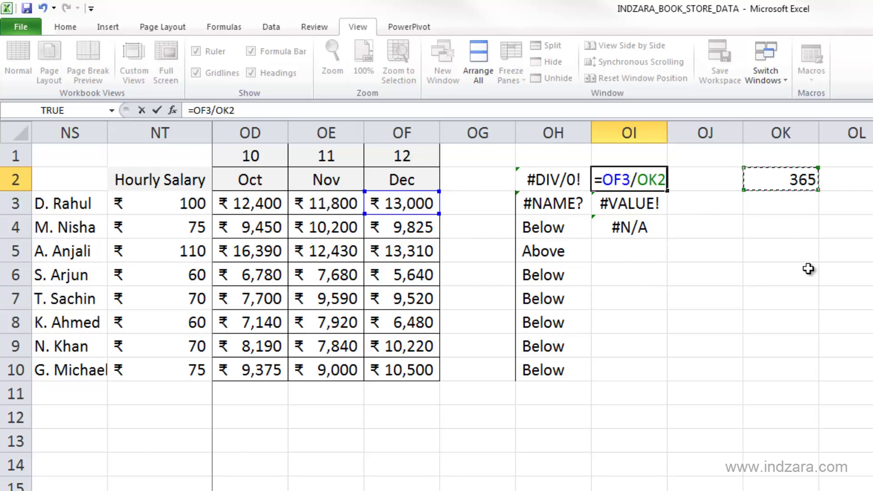
key("Return")
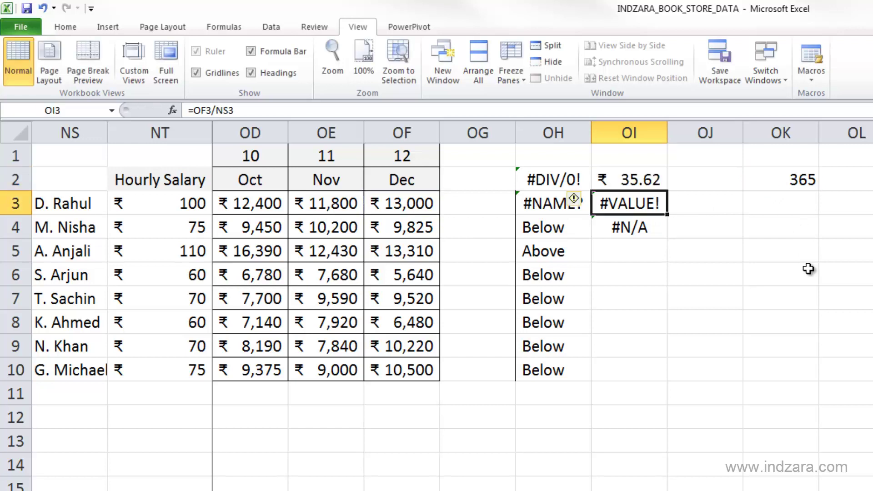
left_click(630, 182)
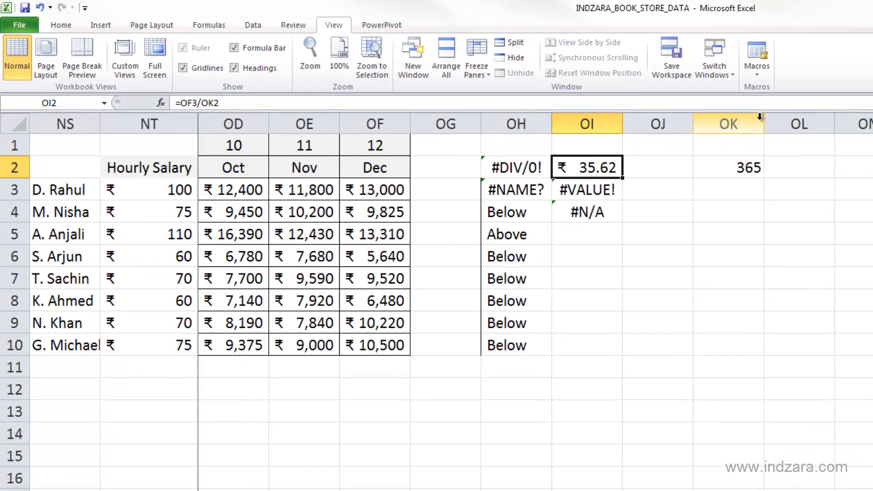
Step: Delete column OK so OI2 becomes =OF3/#REF! and shows #REF!
left_click(814, 131)
right_click(724, 115)
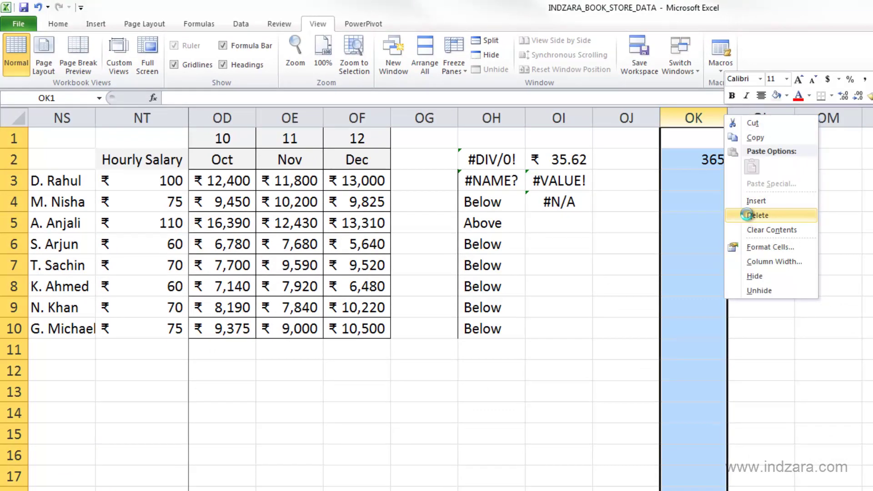
left_click(748, 216)
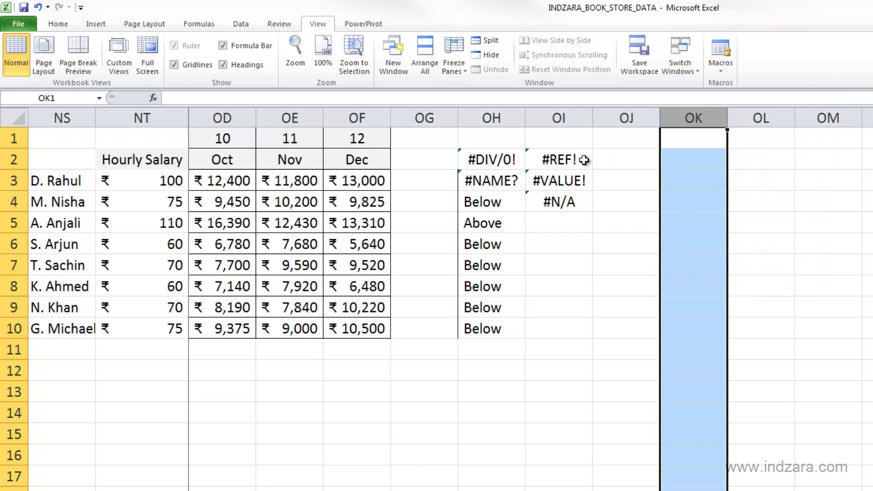
left_click(585, 160)
mouse_move(513, 159)
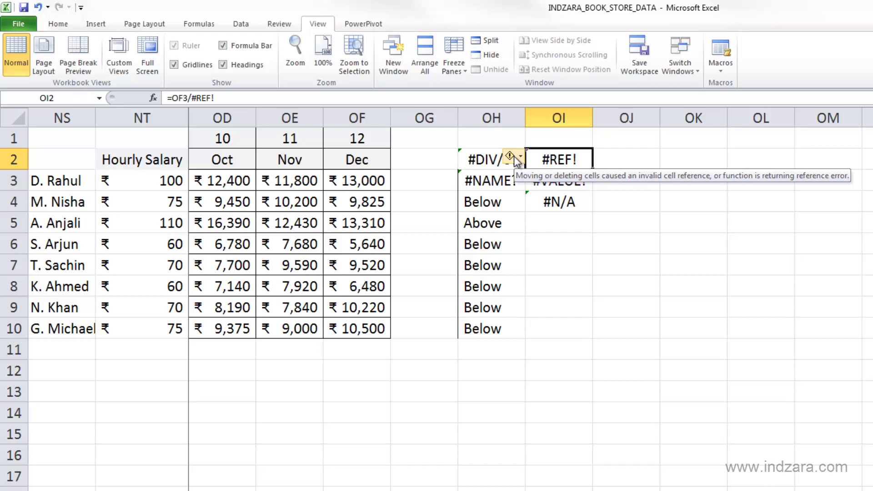
Step: Enter =DATE(2013,10,2) in OH4, showing ₹ 41,549, and widen column OH
left_click(494, 200)
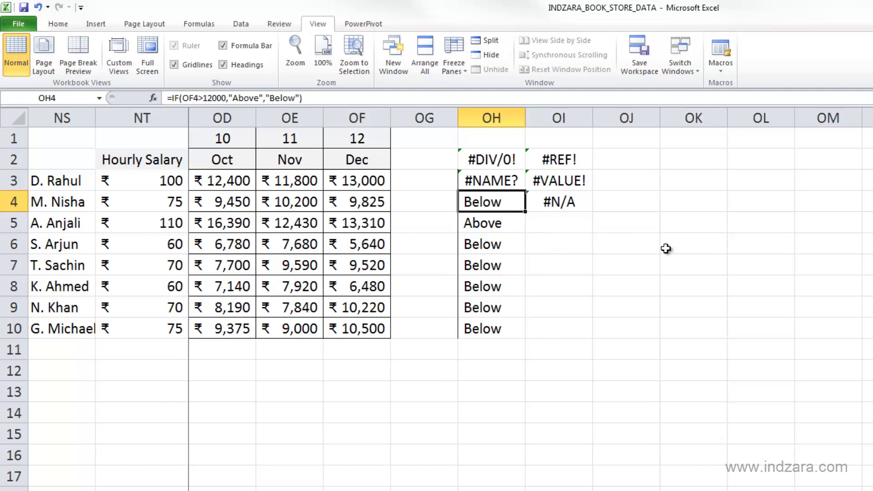
type("=DATE")
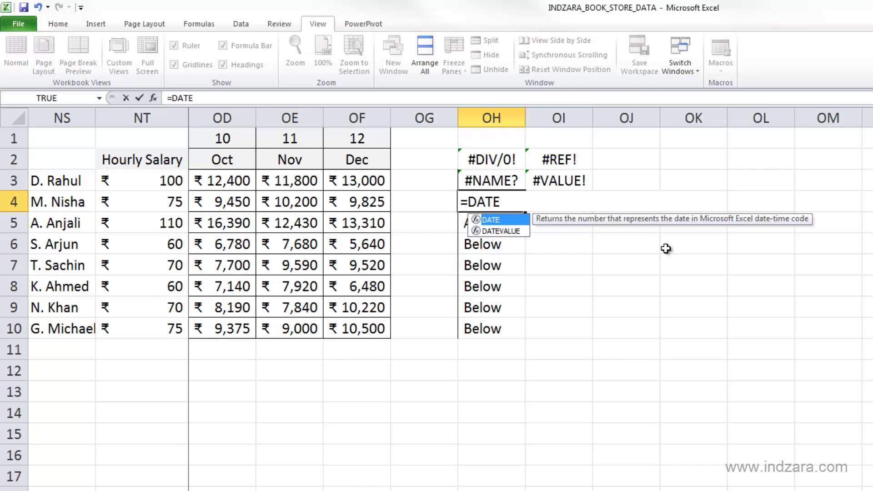
type("(")
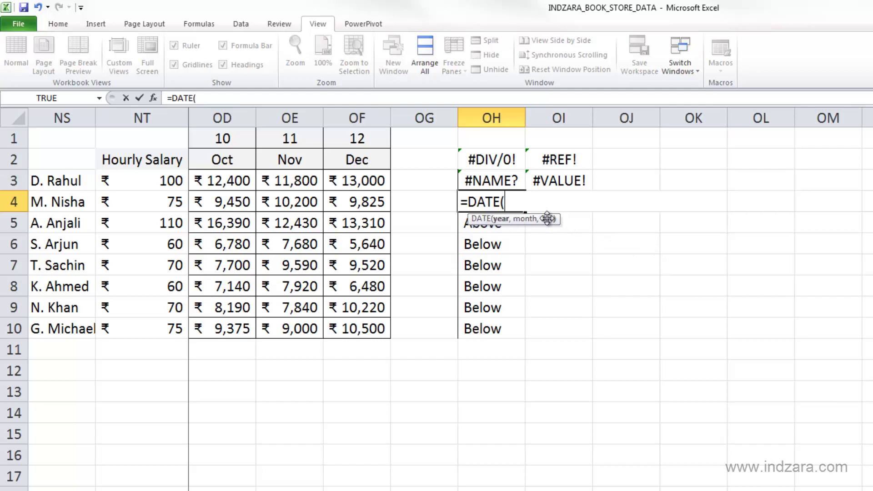
type("2013,")
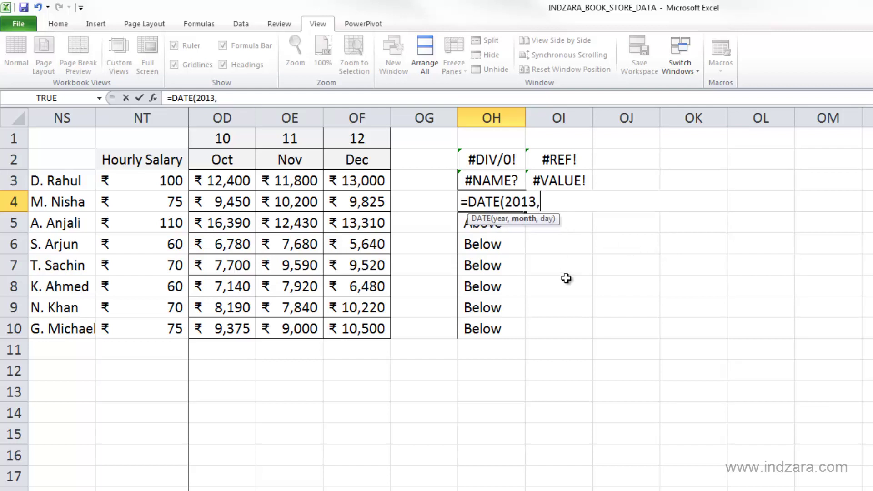
type("10,2)")
key("Return")
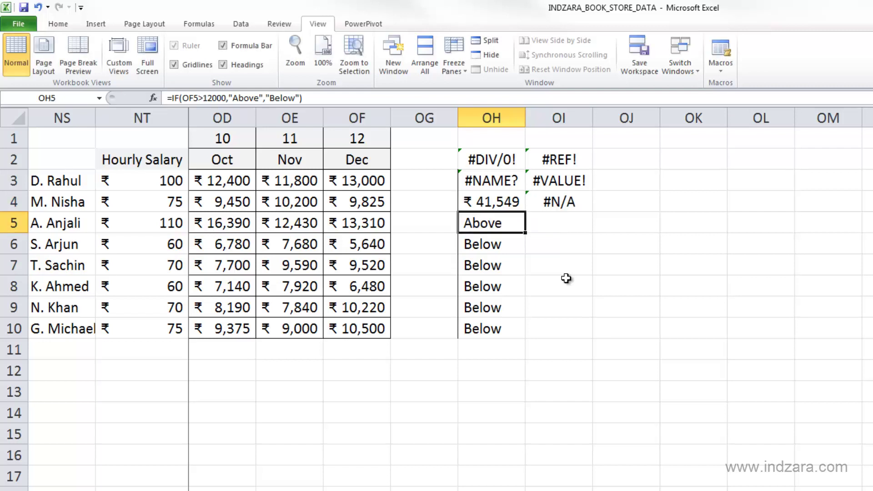
key("Up")
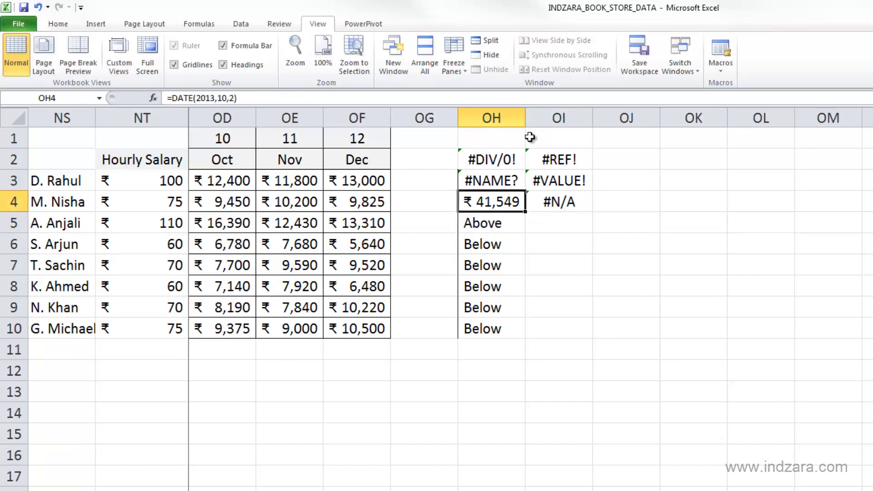
left_click_drag(526, 119, 540, 119)
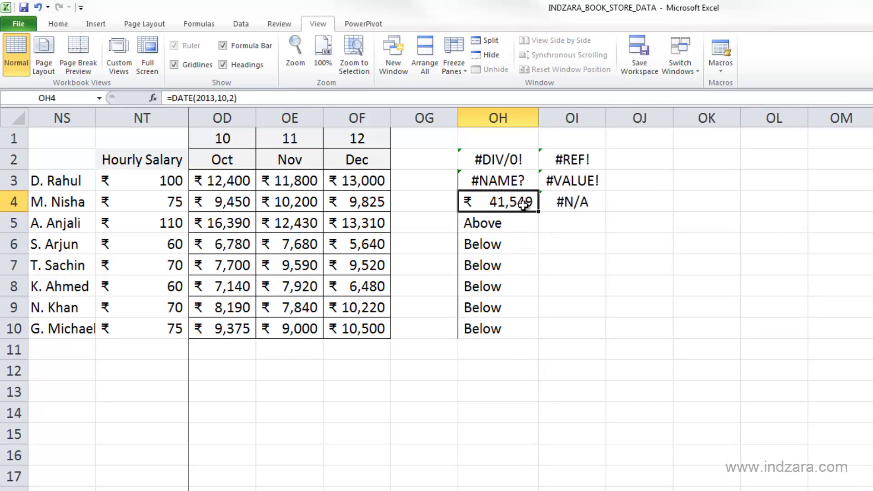
Step: Apply the Short Date format to OH4 so it shows 10/2/2013 instead of ₹ 41,549
left_click(68, 26)
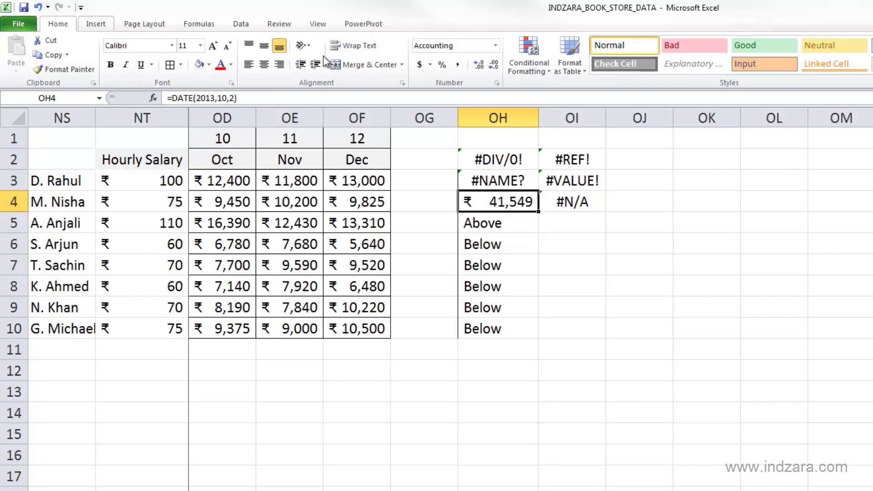
left_click(496, 46)
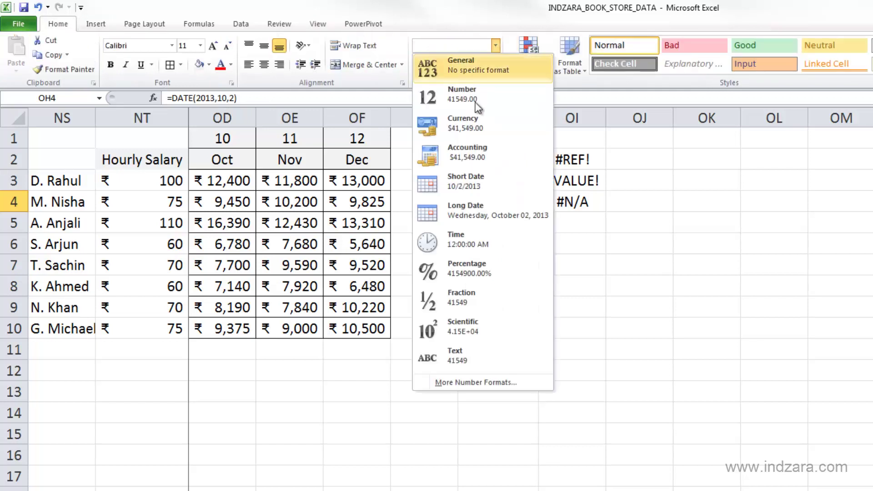
left_click(470, 177)
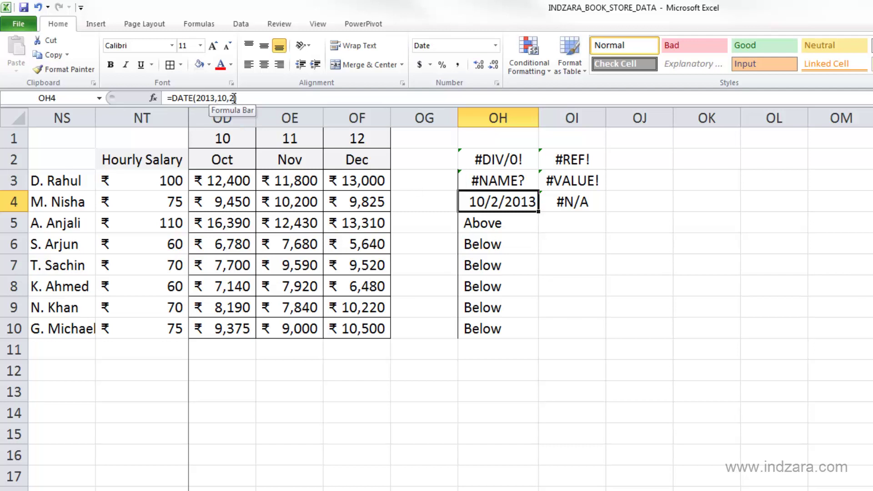
left_click(227, 98)
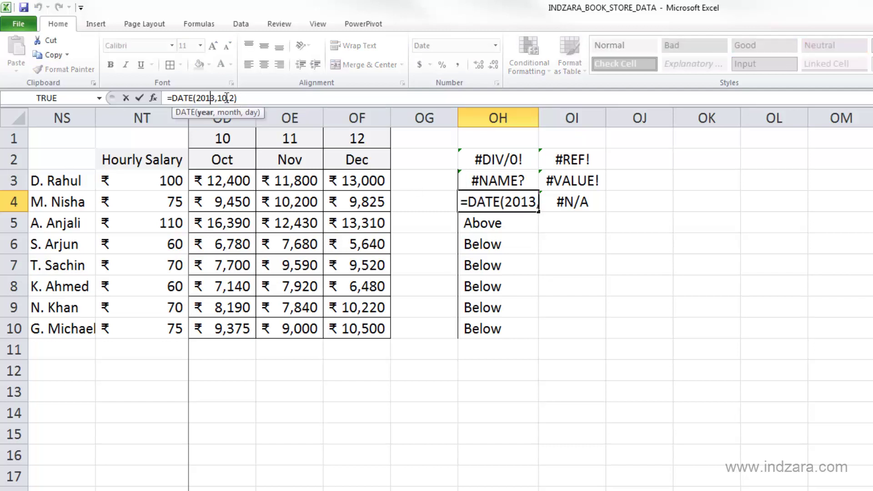
Step: Change OH4's formula to =DATE(-2013,10,2) so it returns a #NUM! error
left_click(228, 98)
left_click(234, 98)
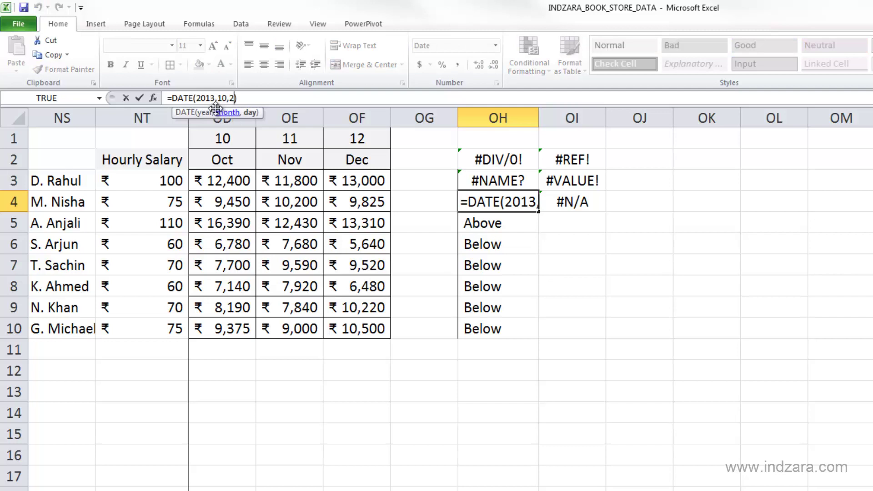
left_click(199, 99)
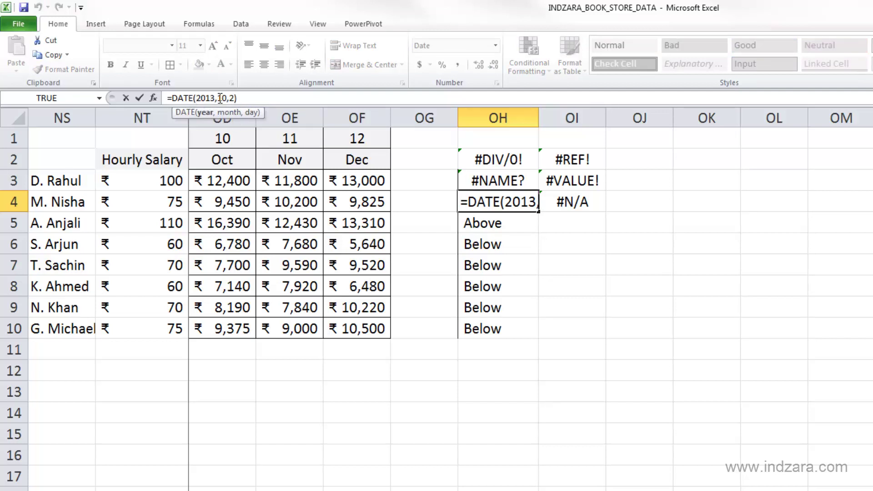
type("-")
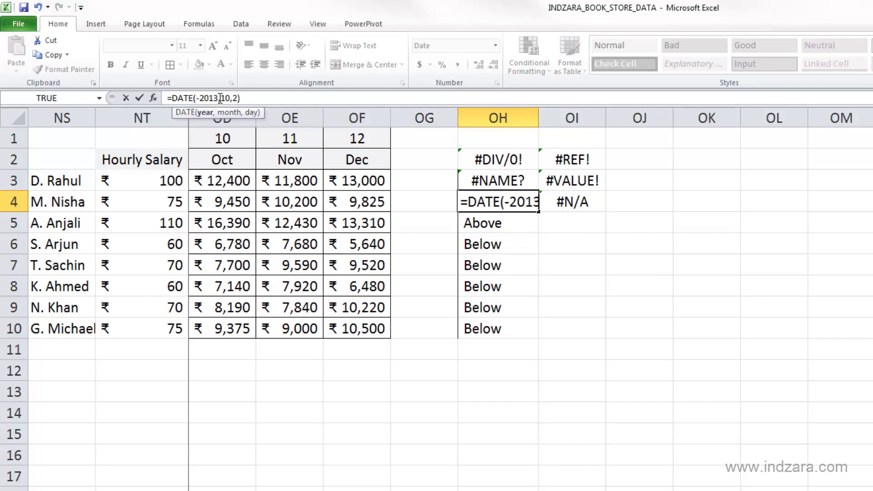
key("Return")
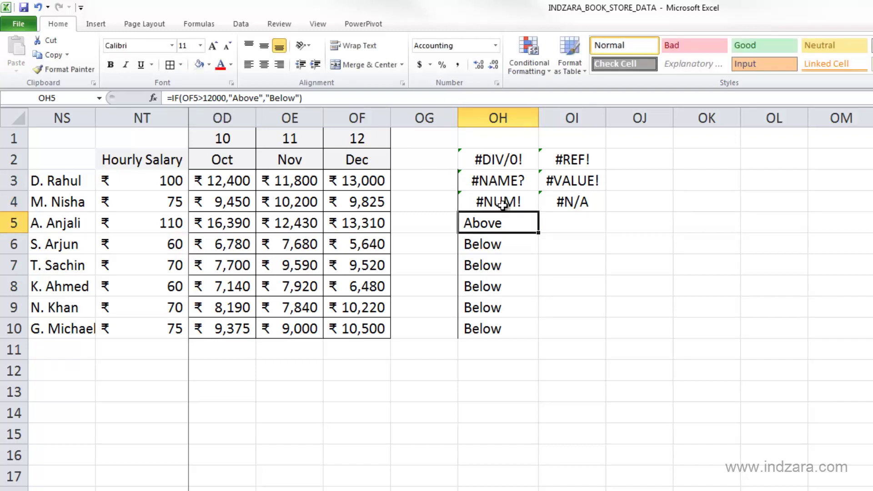
left_click(460, 202)
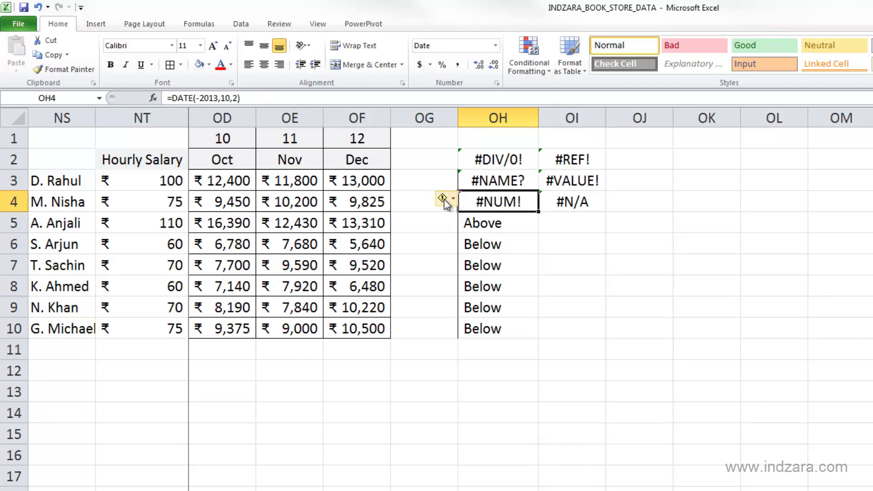
Step: Enter =IFERROR(OF3/OG1,"Not Found") in OI5 so it displays Not Found
mouse_move(444, 200)
left_click(583, 230)
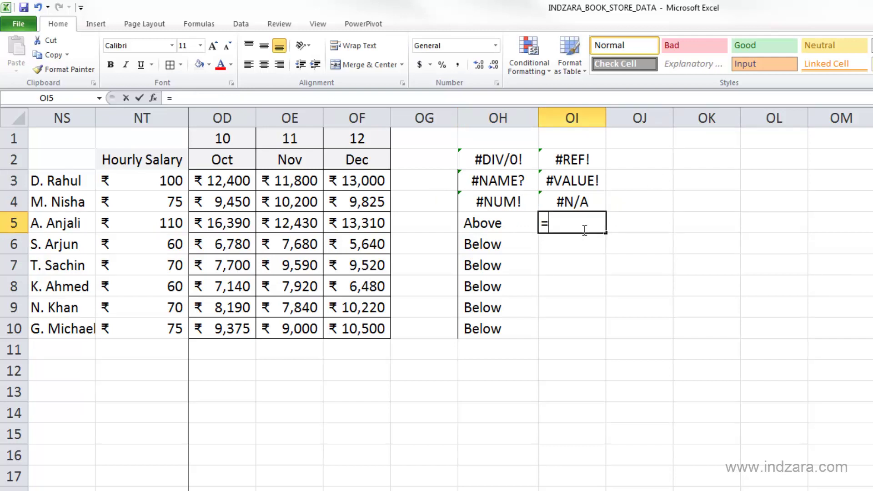
type("=I")
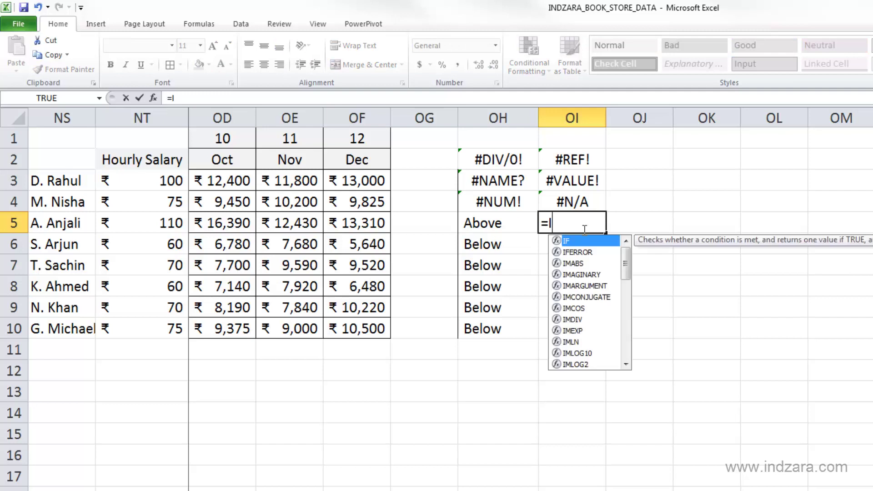
type("FERROR(")
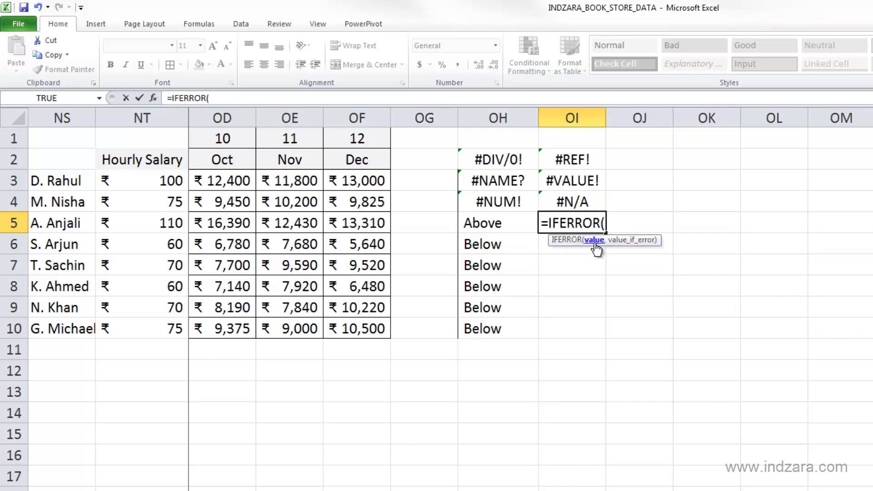
left_click(367, 182)
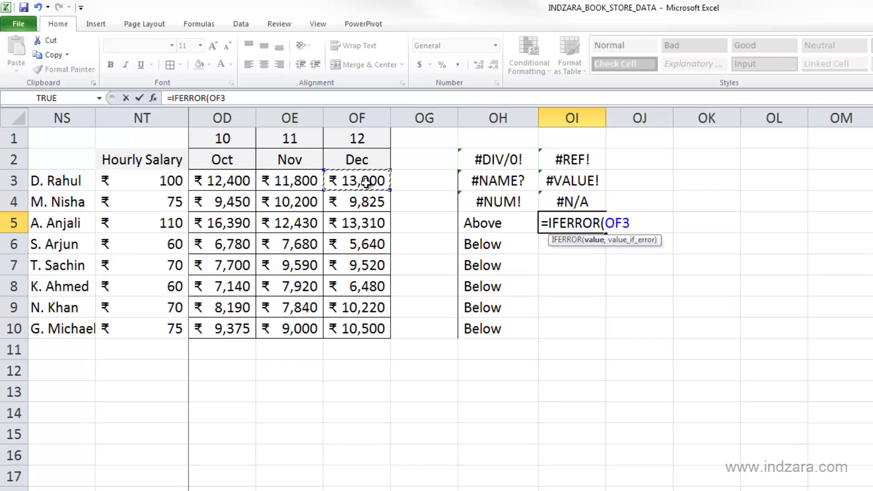
type("/")
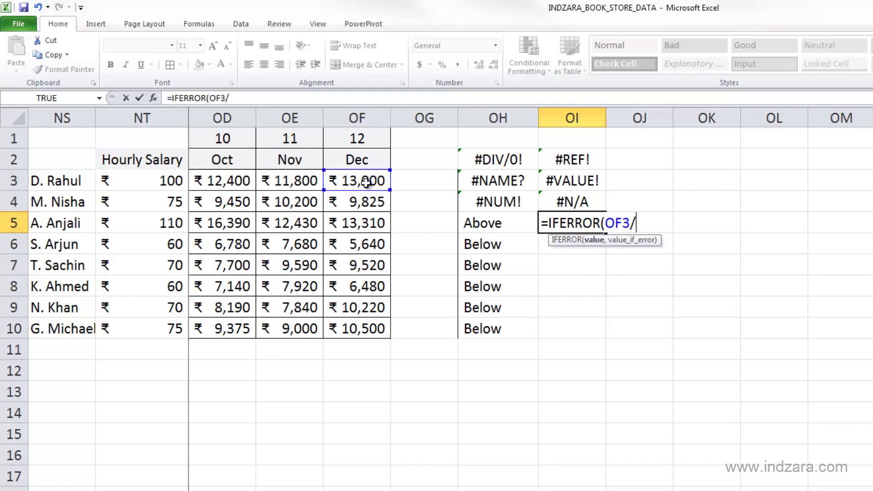
left_click(402, 146)
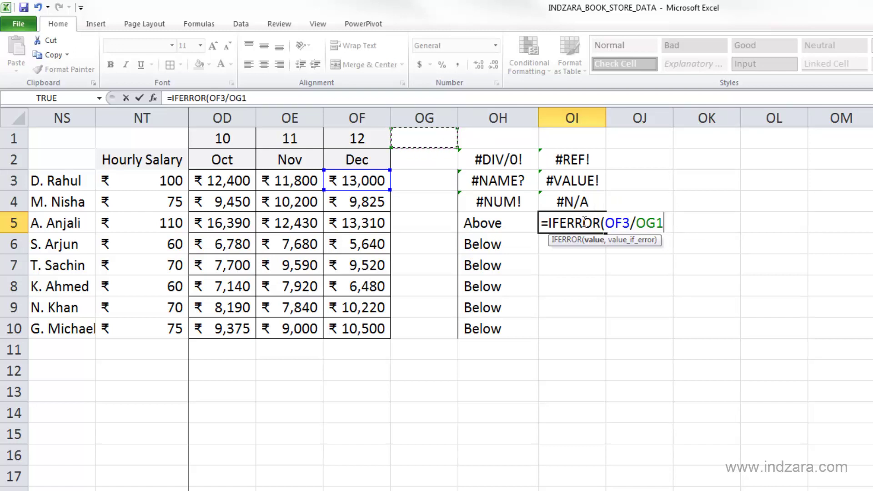
type(",")
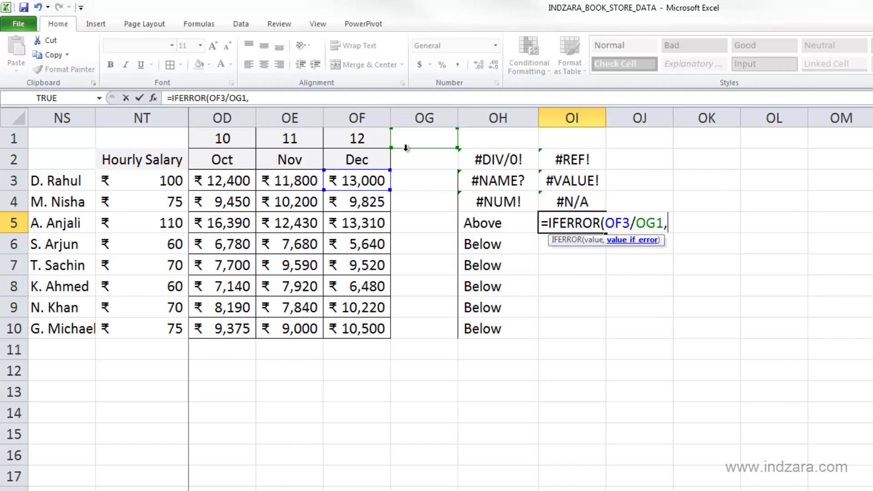
left_click(262, 100)
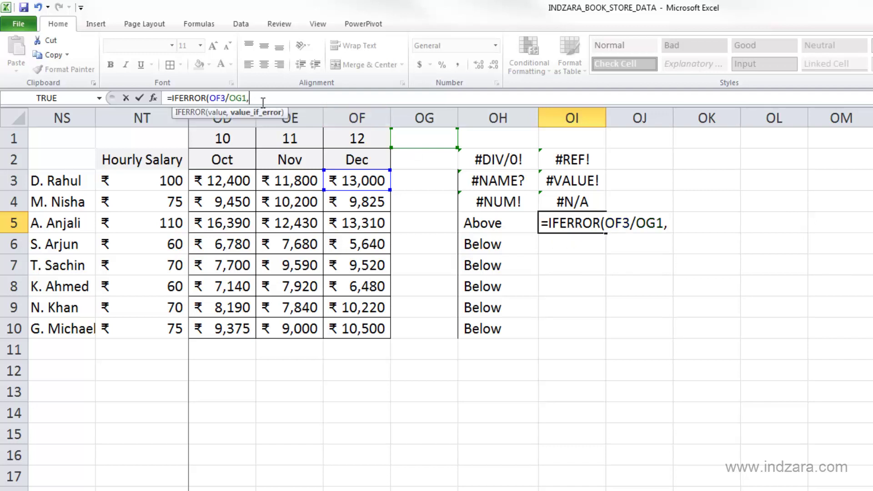
type("\"Not Found\"")
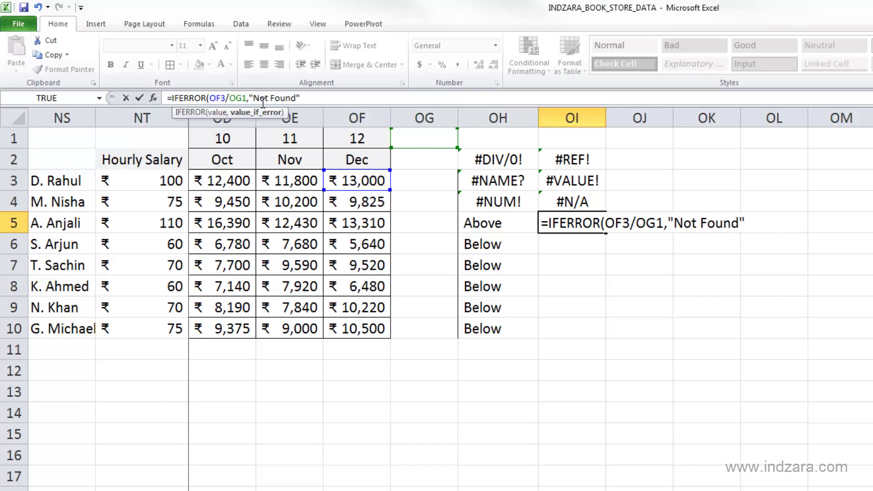
type(")")
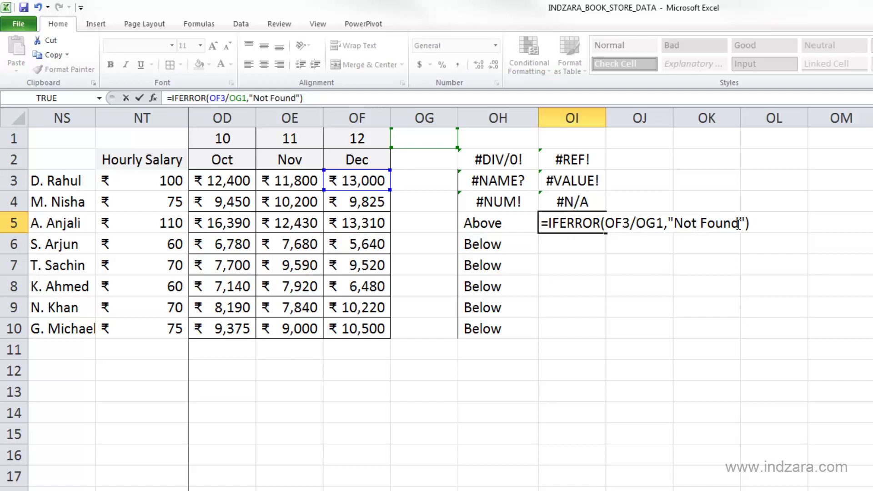
key("Return")
Step: Widen column OI and replace OG1 with NT3 in OI5's formula so it shows 130
left_click(566, 228)
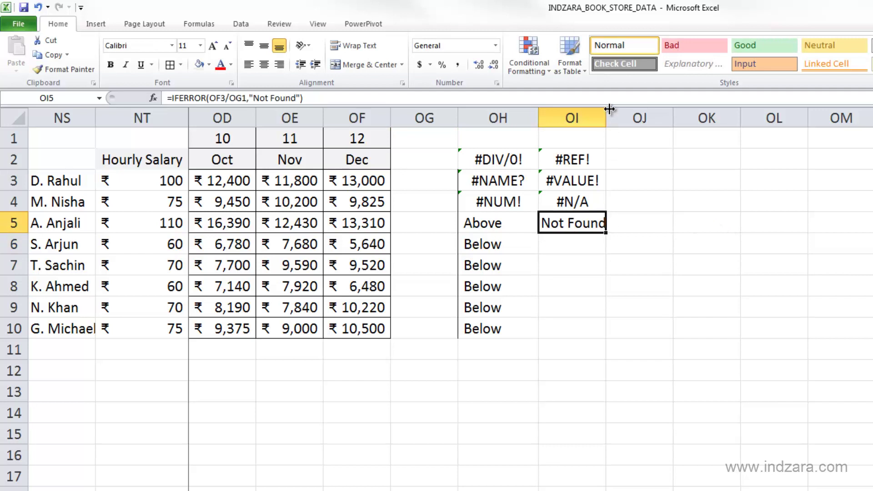
left_click_drag(606, 114, 619, 114)
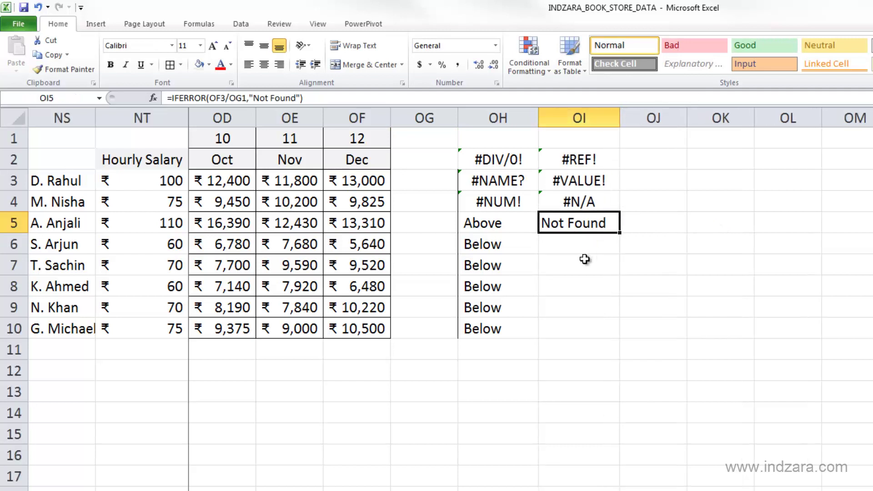
left_click(228, 98)
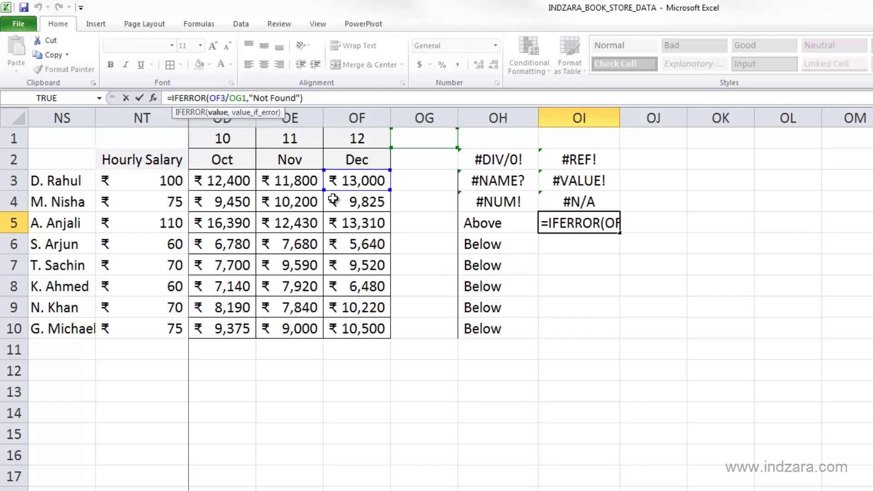
left_click(245, 98)
key("BackSpace")
key("BackSpace")
key("BackSpace")
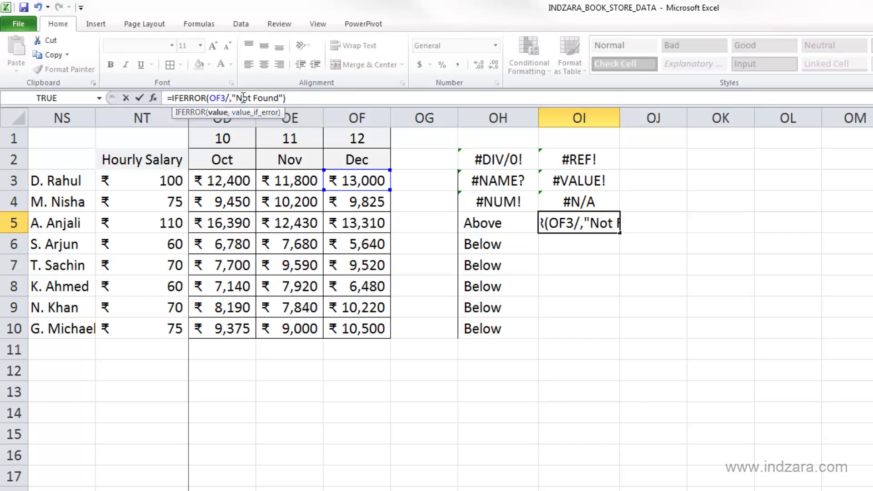
left_click(116, 186)
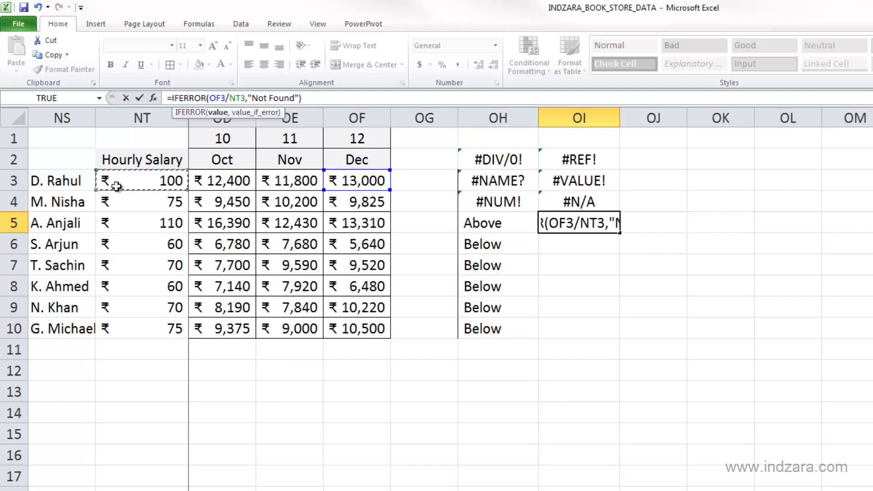
key("Return")
left_click(610, 223)
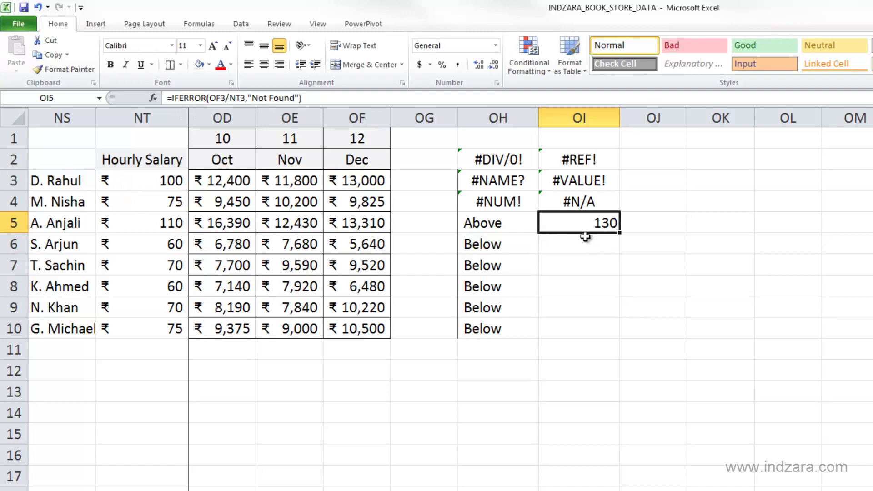
left_click(244, 97)
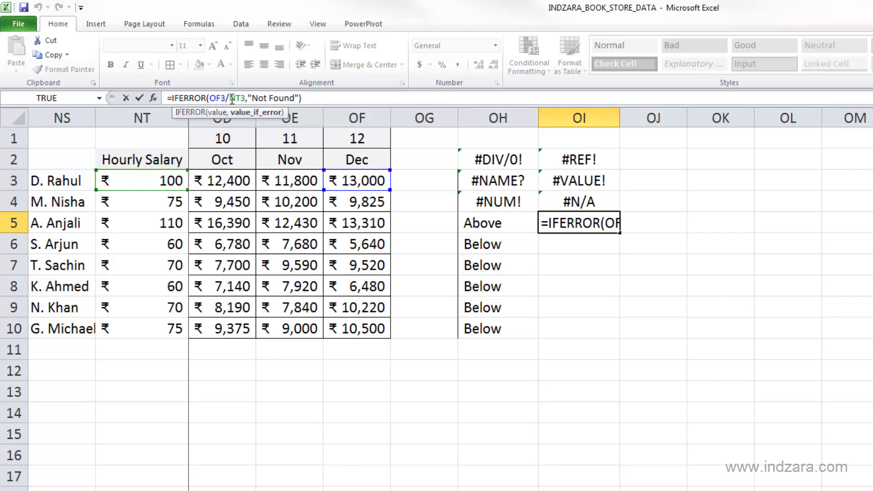
Step: Copy OI4's Arjun VLOOKUP formula and paste it into OJ4
key("ctrl+Return")
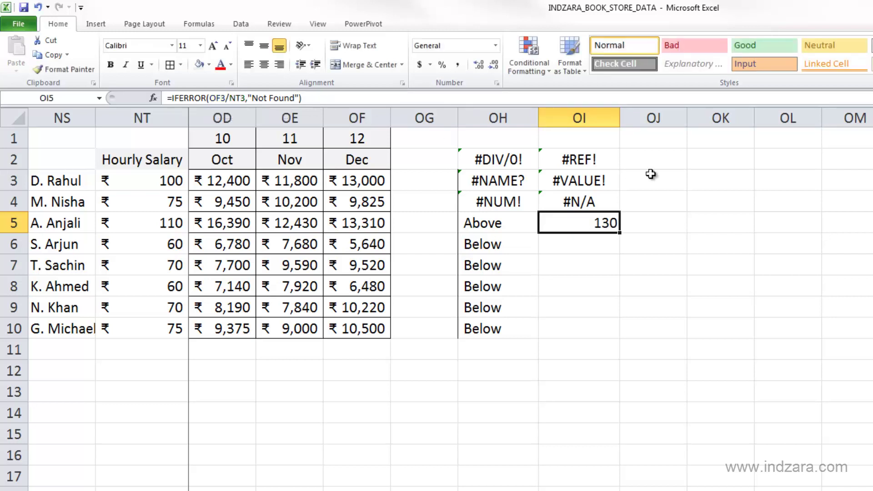
left_click(600, 201)
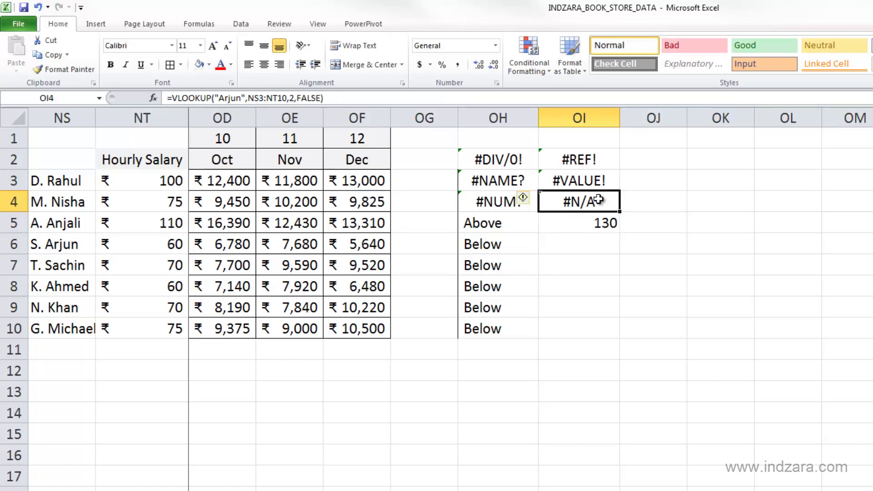
double_click(587, 195)
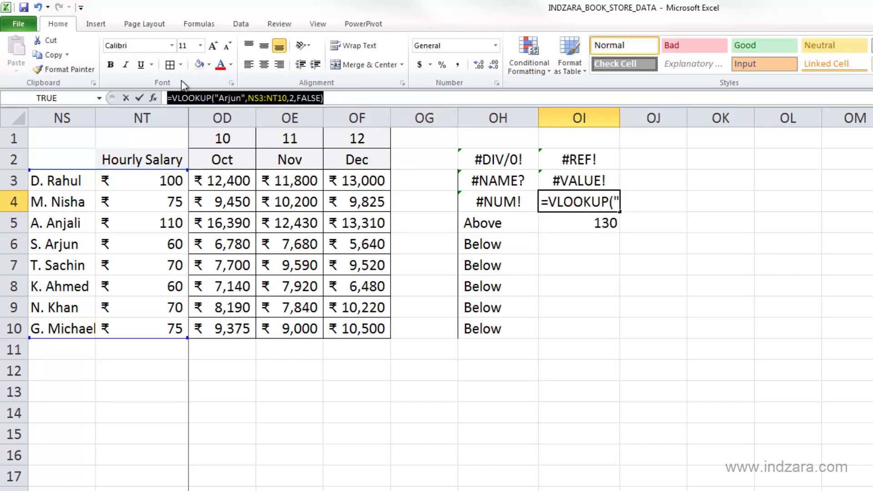
key("Escape")
left_click(643, 207)
key("ctrl+v")
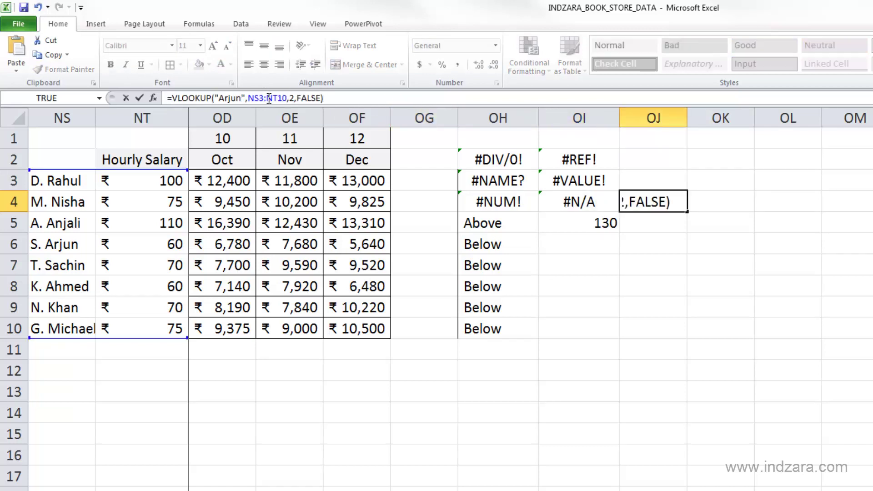
Step: Wrap OJ4's VLOOKUP in IFERROR with "Employee not found" as the fallback text
left_click(169, 99)
key("Right")
type("IF(")
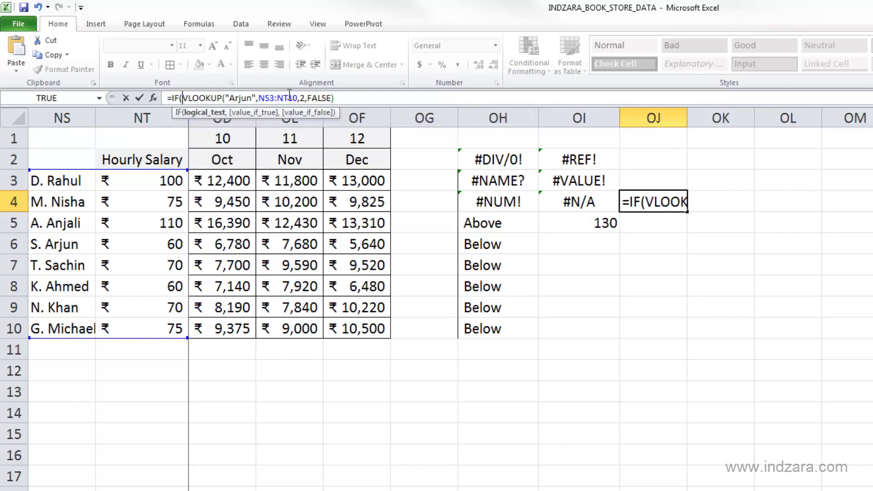
left_click(375, 92)
type("ERROR")
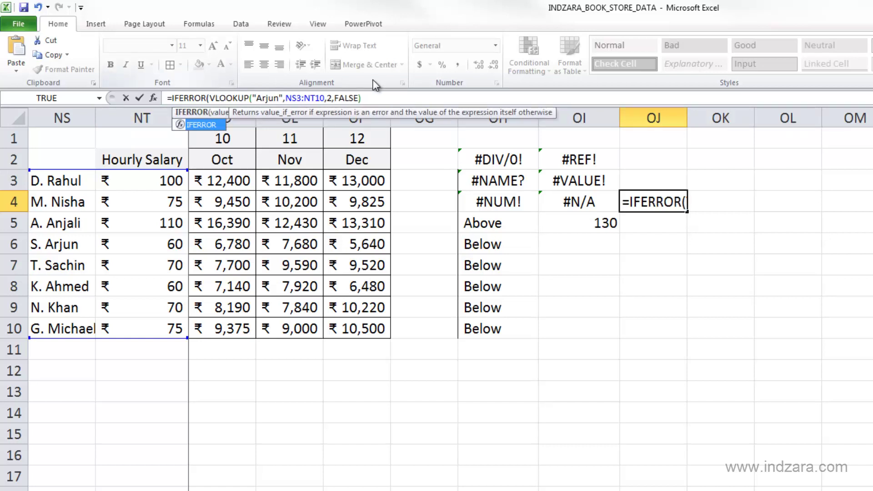
left_click(375, 97)
type(",")
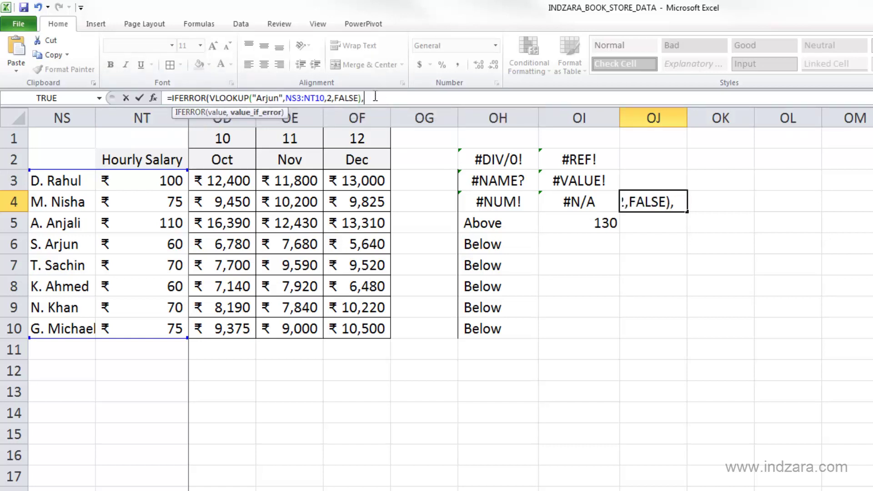
type("\"Emplo")
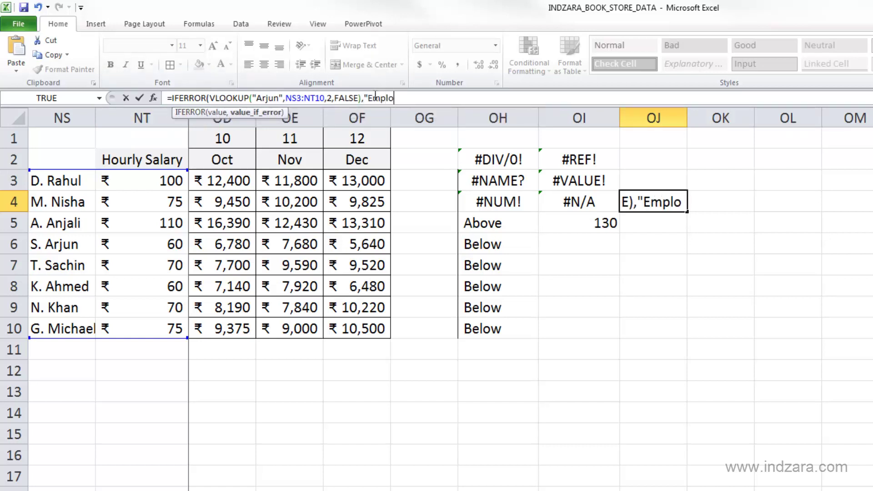
type("yee not")
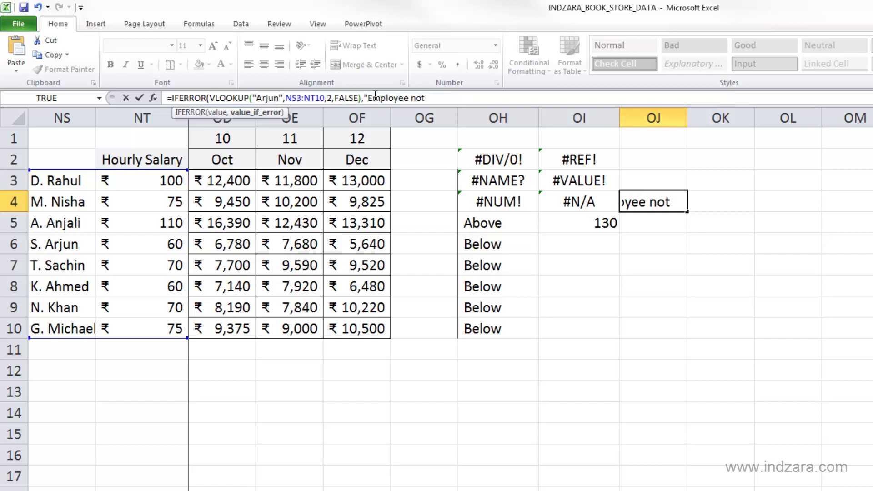
type(" found:")
type("\")")
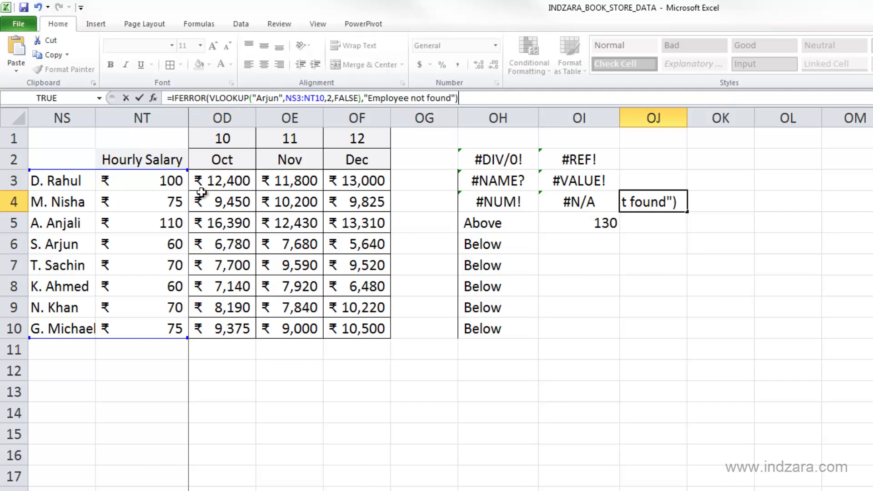
key("Return")
Step: Widen column OJ so OJ4's Employee not found message fits, then compare OI5 and OJ4
left_click(675, 206)
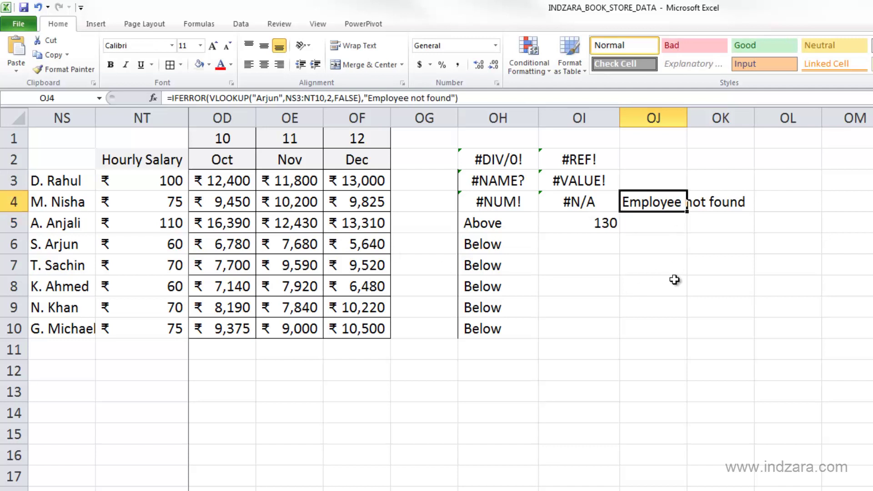
left_click_drag(687, 118, 752, 121)
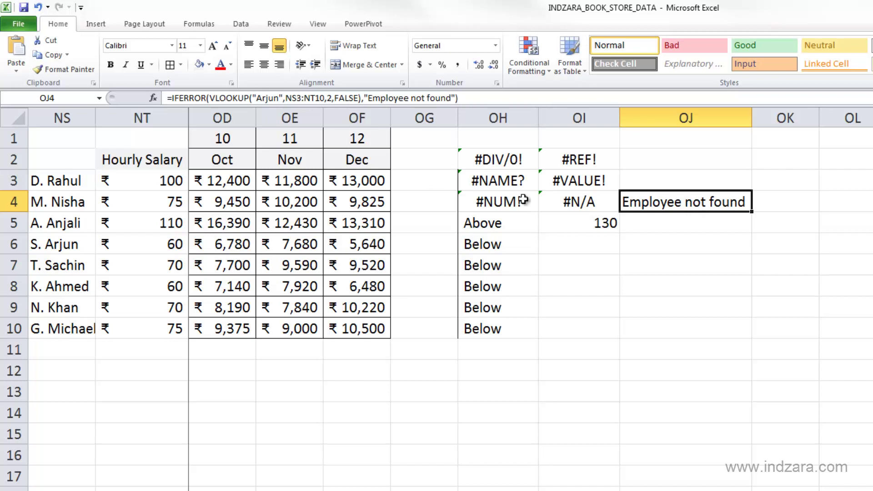
left_click(607, 228)
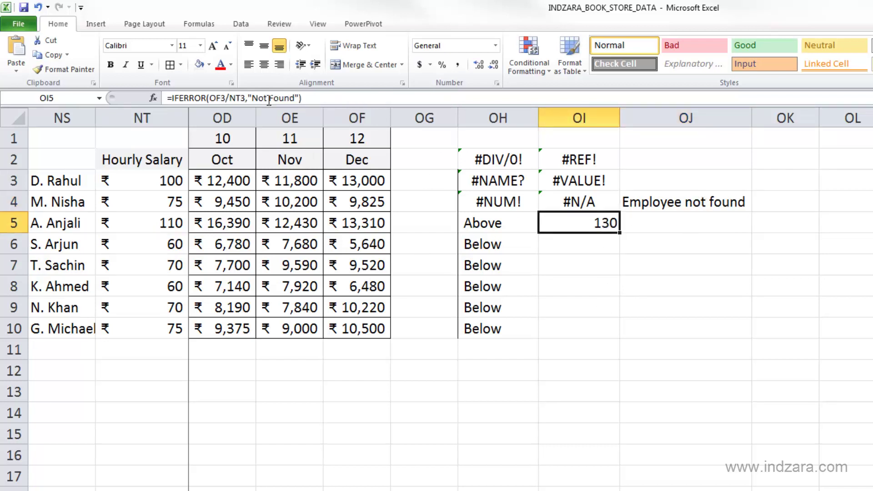
left_click(687, 203)
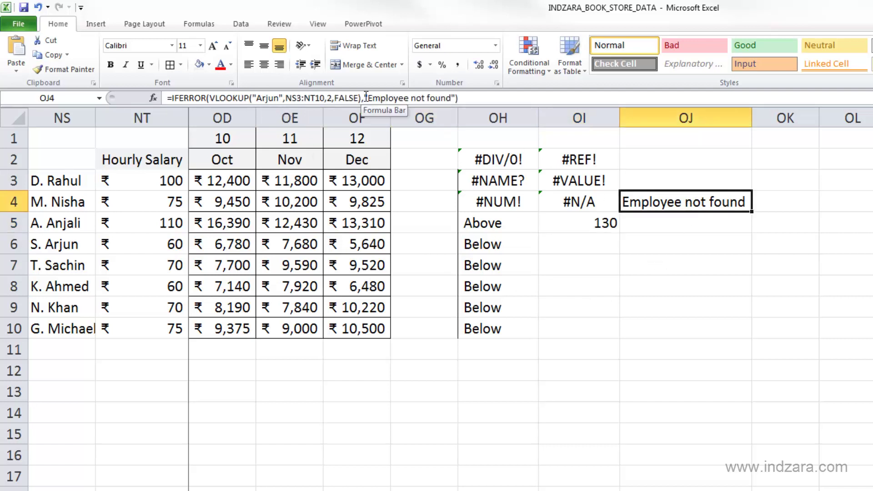
Step: Replace OJ4's "Employee not found" fallback with 0 so the Arjun lookup shows 0
left_click_drag(365, 98, 509, 94)
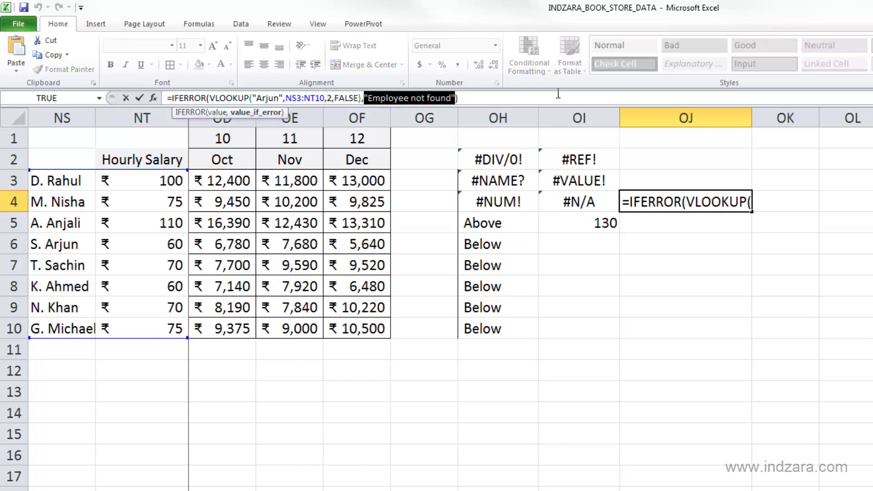
type("0")
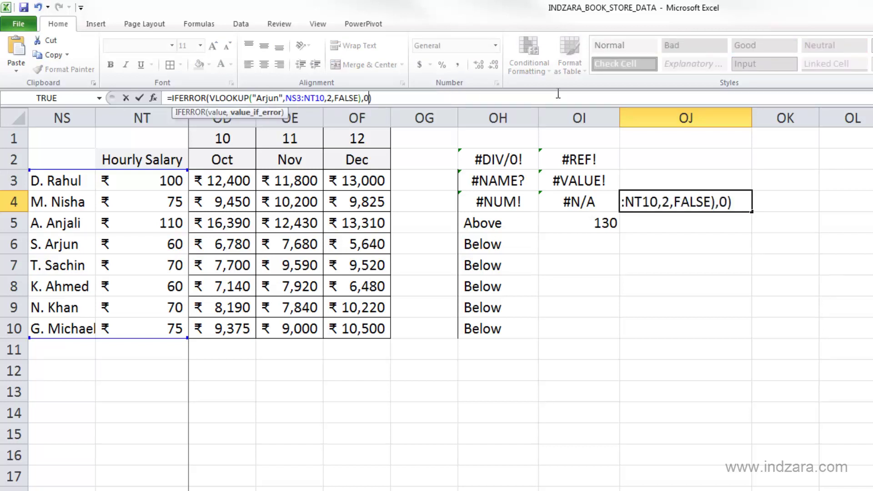
key("Return")
key("Up")
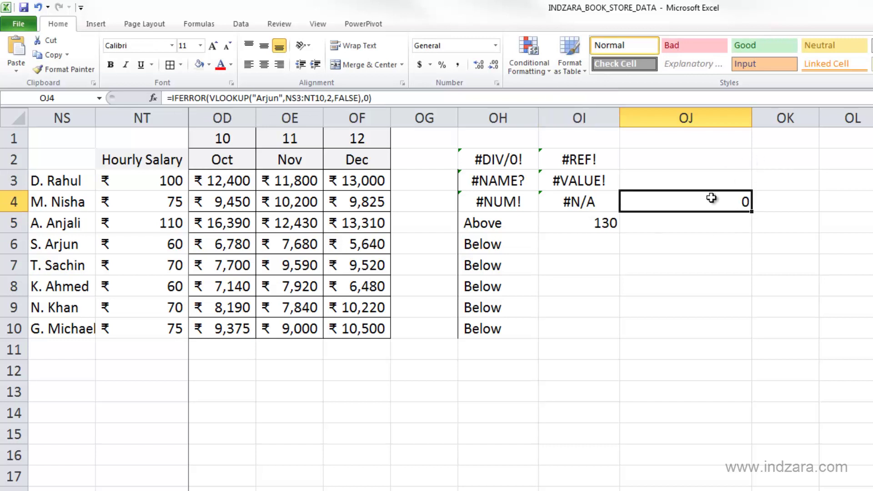
left_click(369, 98)
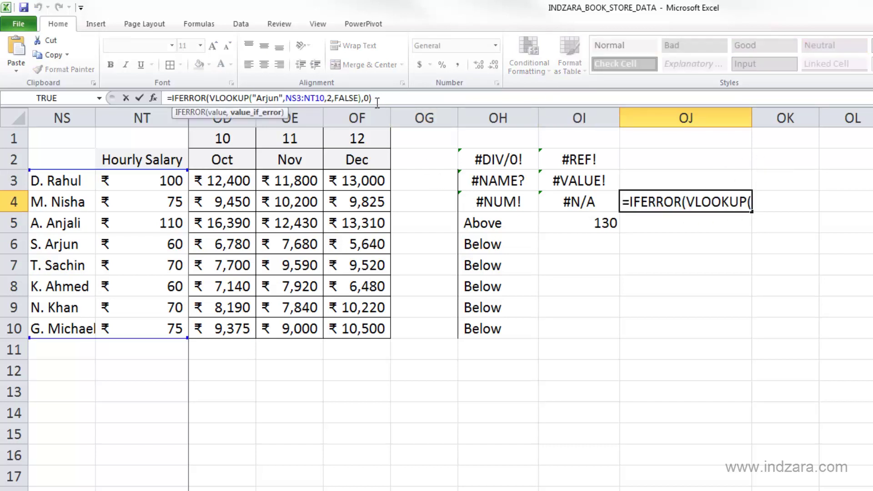